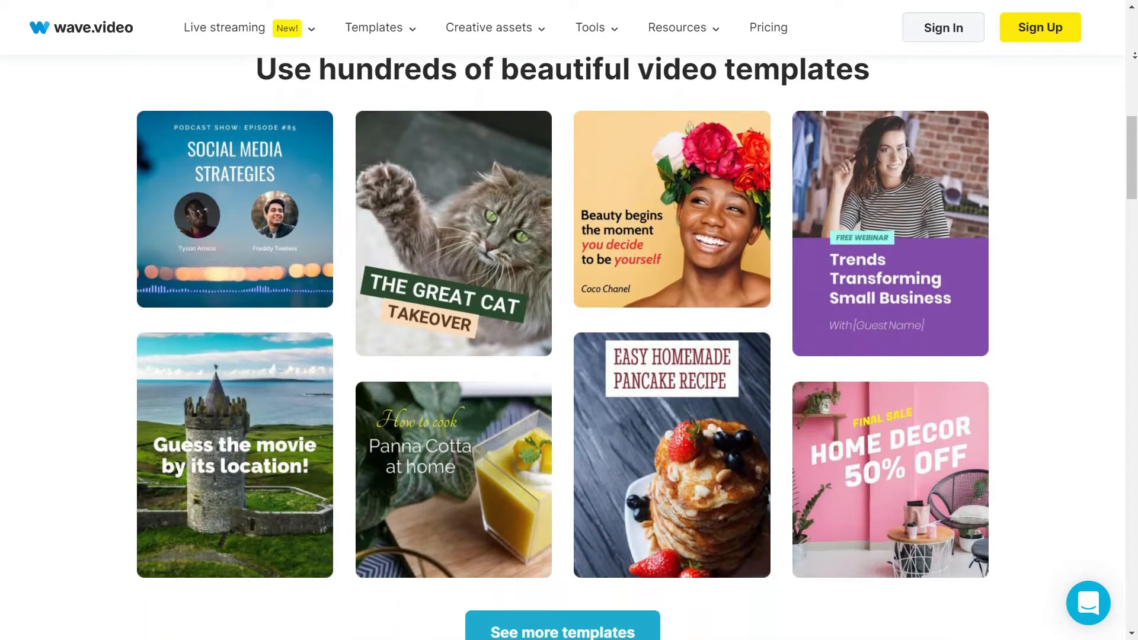
# Look through the homepage's video templates, feature cards, customer story and list of included tools
pyautogui.scroll(-4, 569, 355)
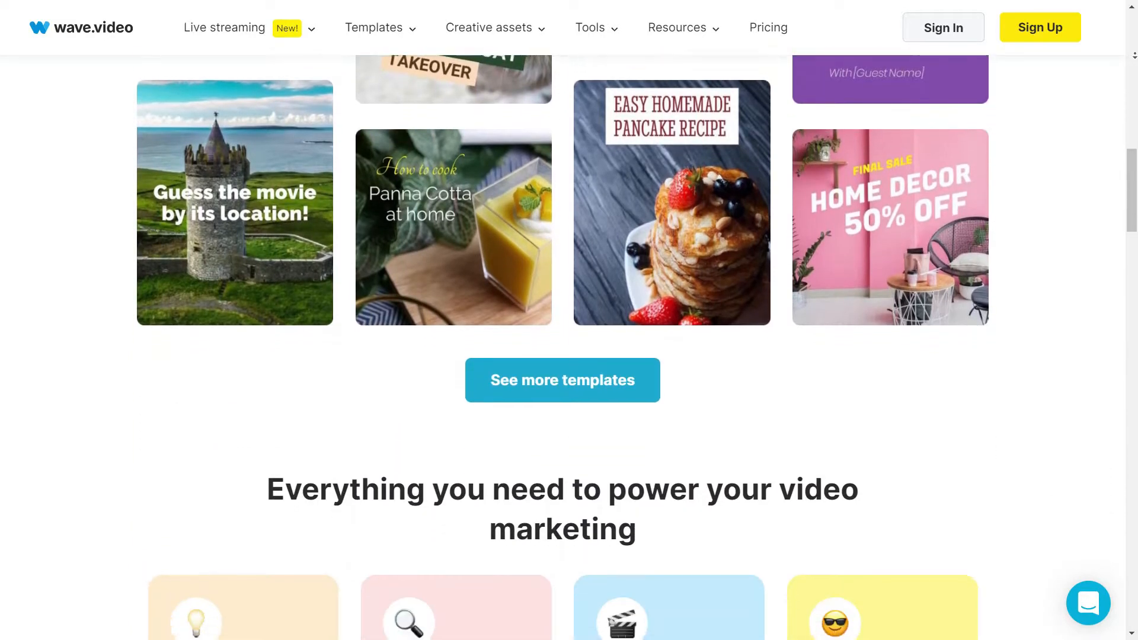
pyautogui.scroll(-4, 569, 356)
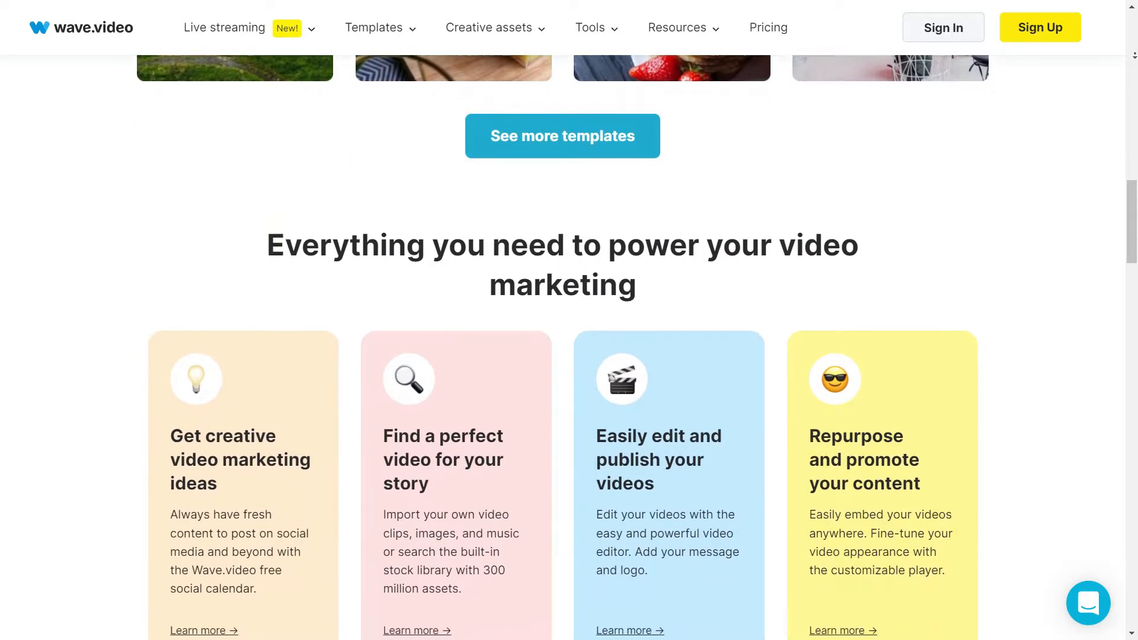
pyautogui.scroll(-4, 569, 356)
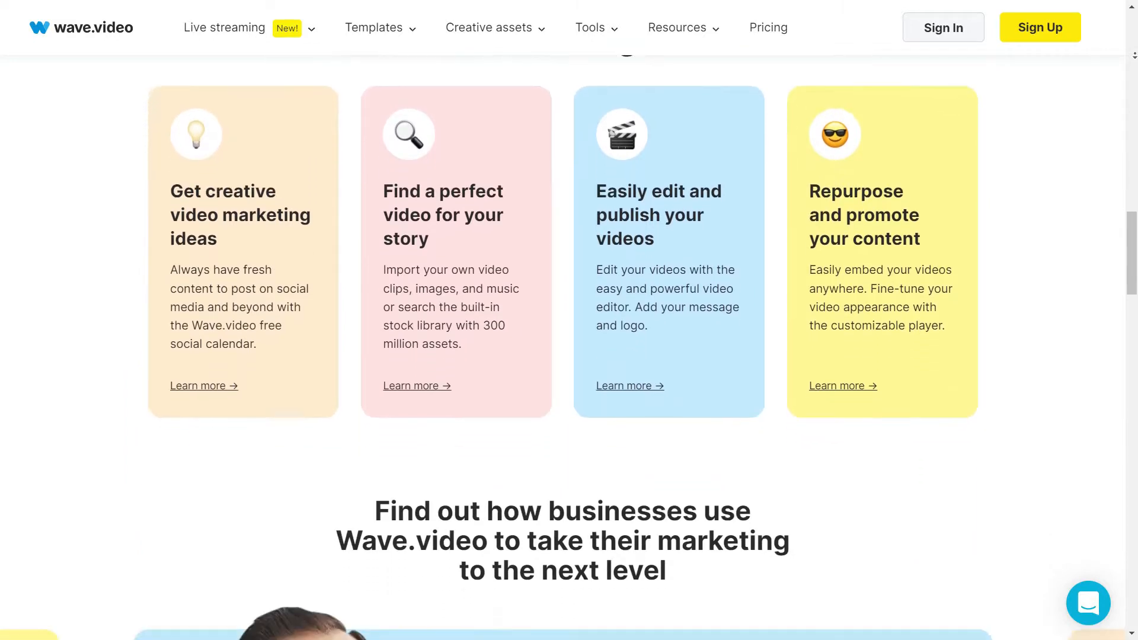
pyautogui.scroll(-4, 570, 356)
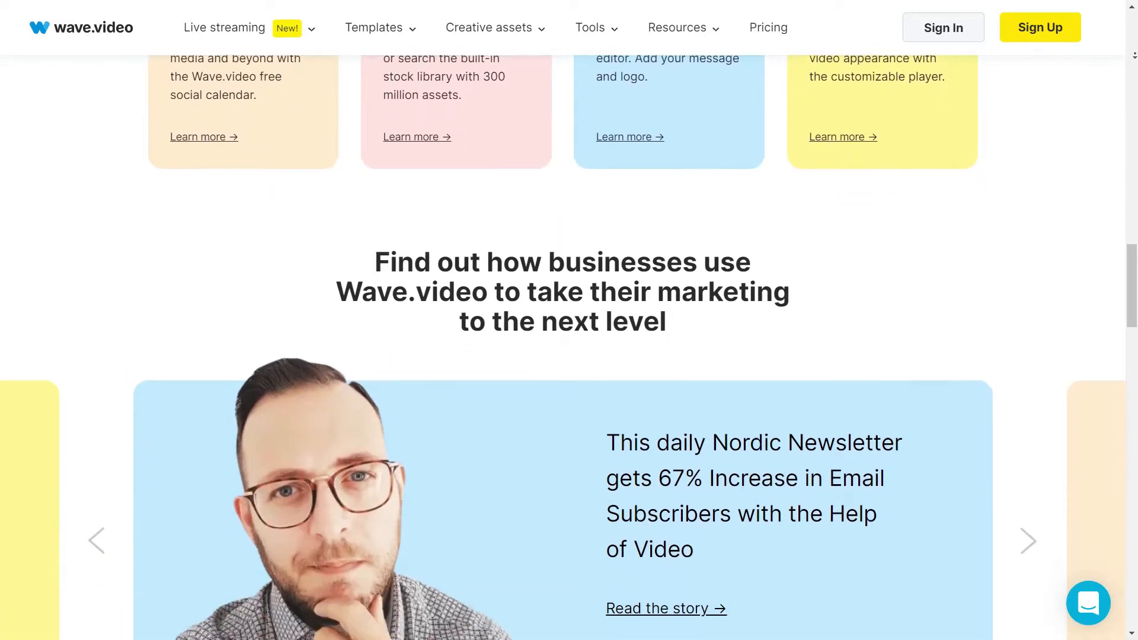
pyautogui.scroll(-4, 569, 356)
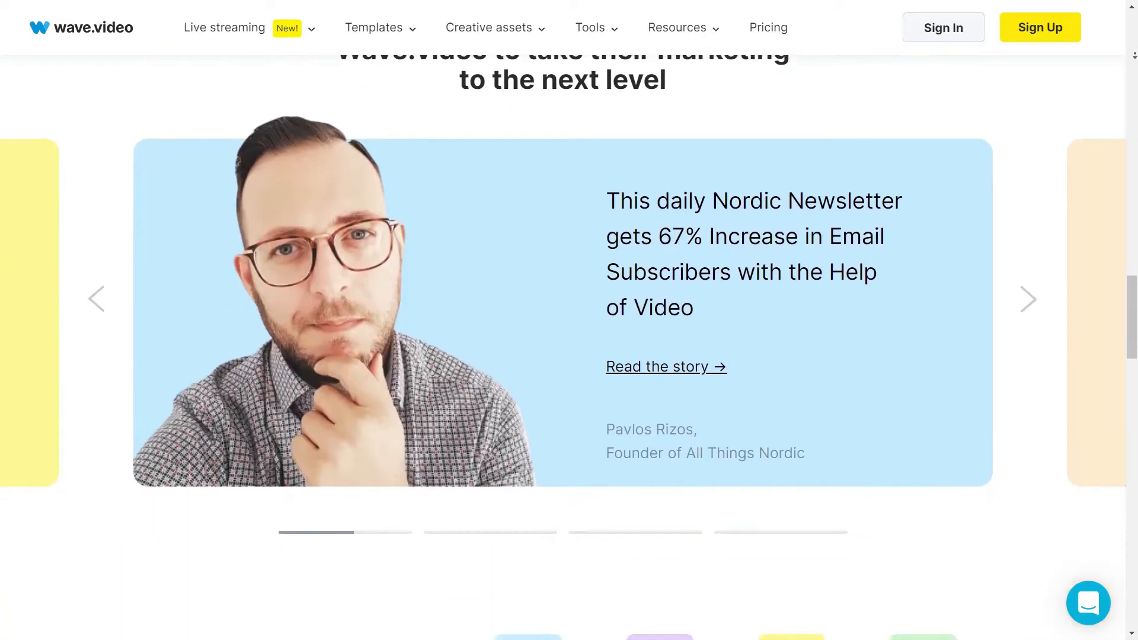
pyautogui.scroll(-4, 570, 356)
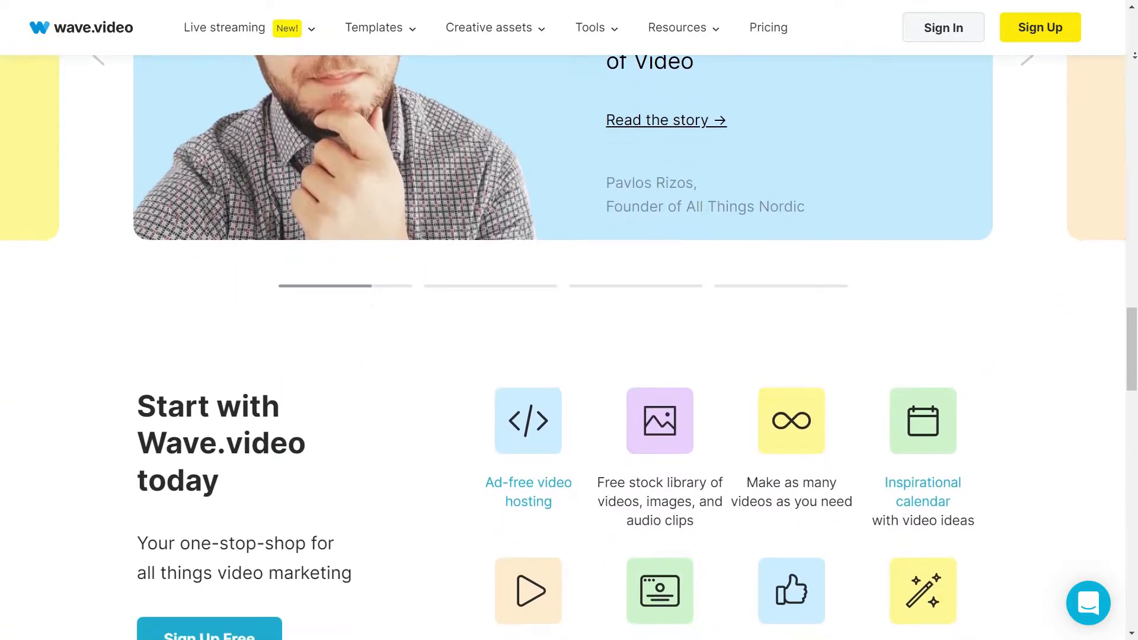
pyautogui.scroll(-4, 569, 356)
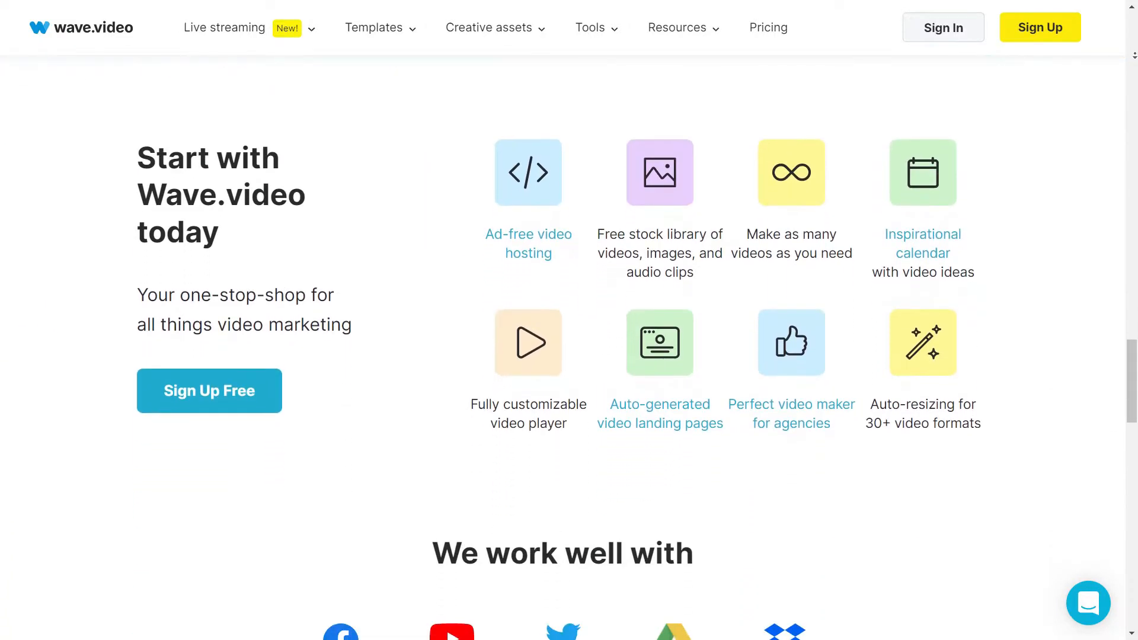
pyautogui.scroll(-3, 569, 356)
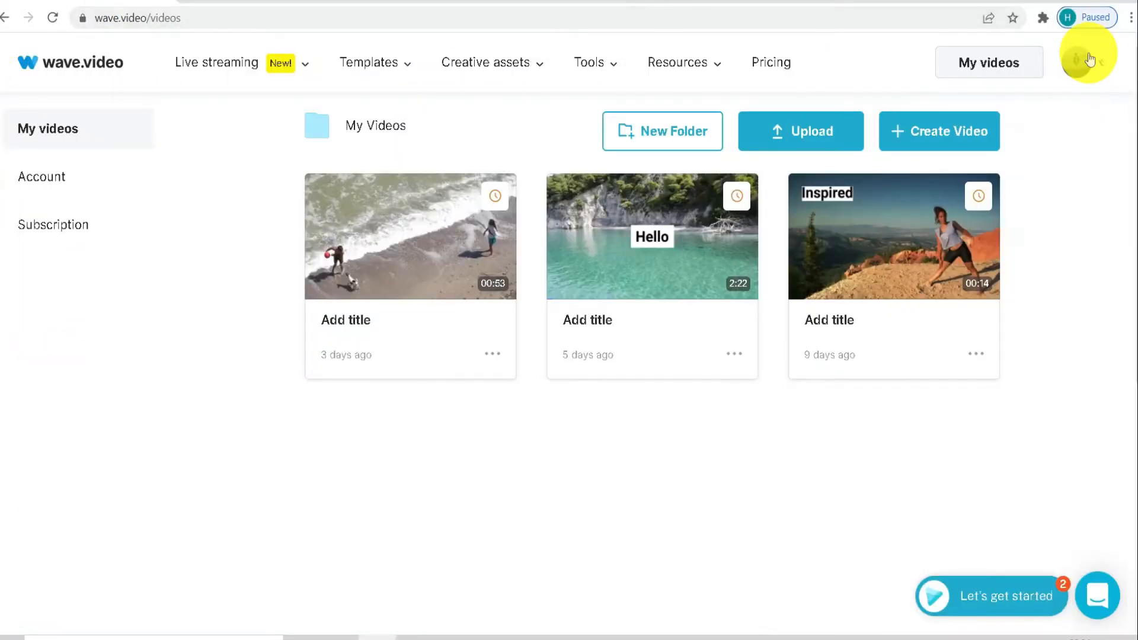
# Create a new blank video in the Horizontal 16:9 format
pyautogui.click(1080, 61)
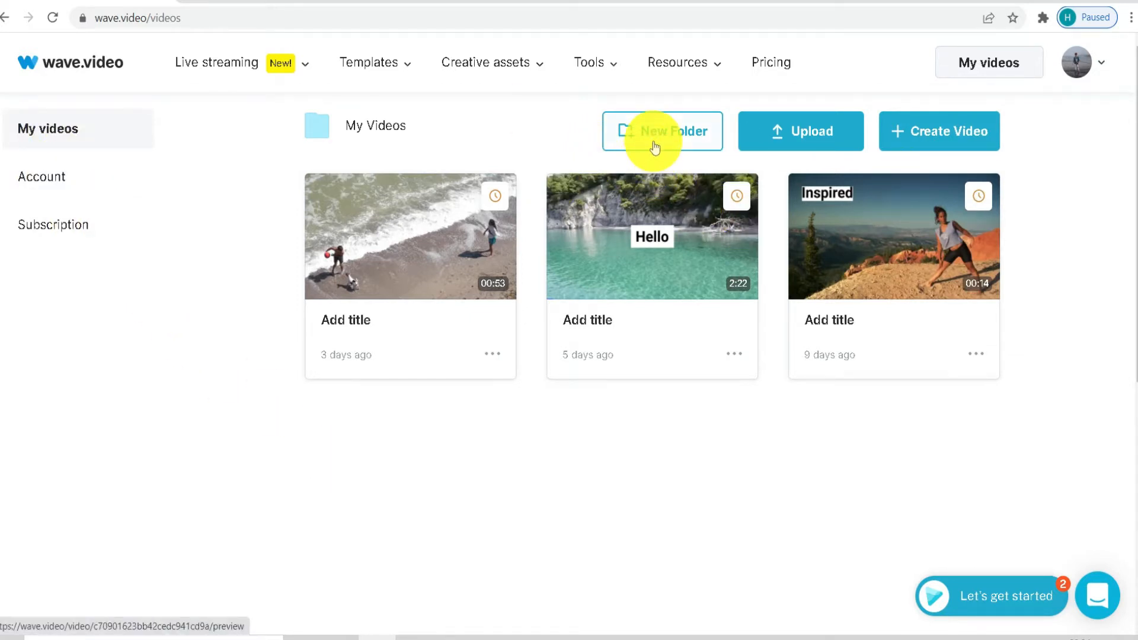
pyautogui.click(925, 134)
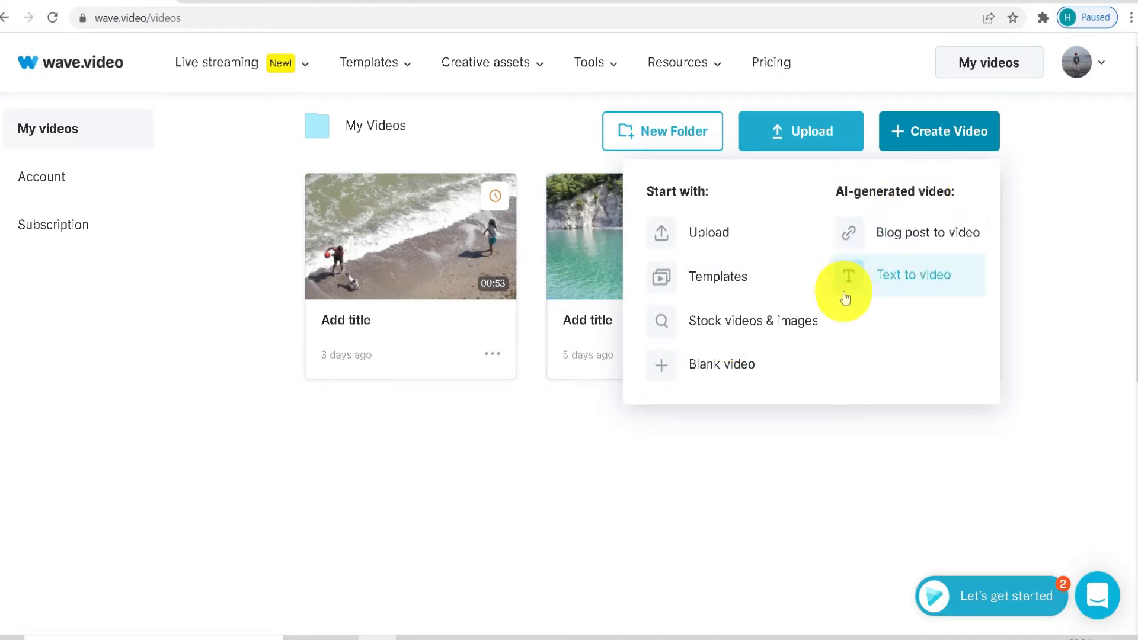
pyautogui.click(661, 370)
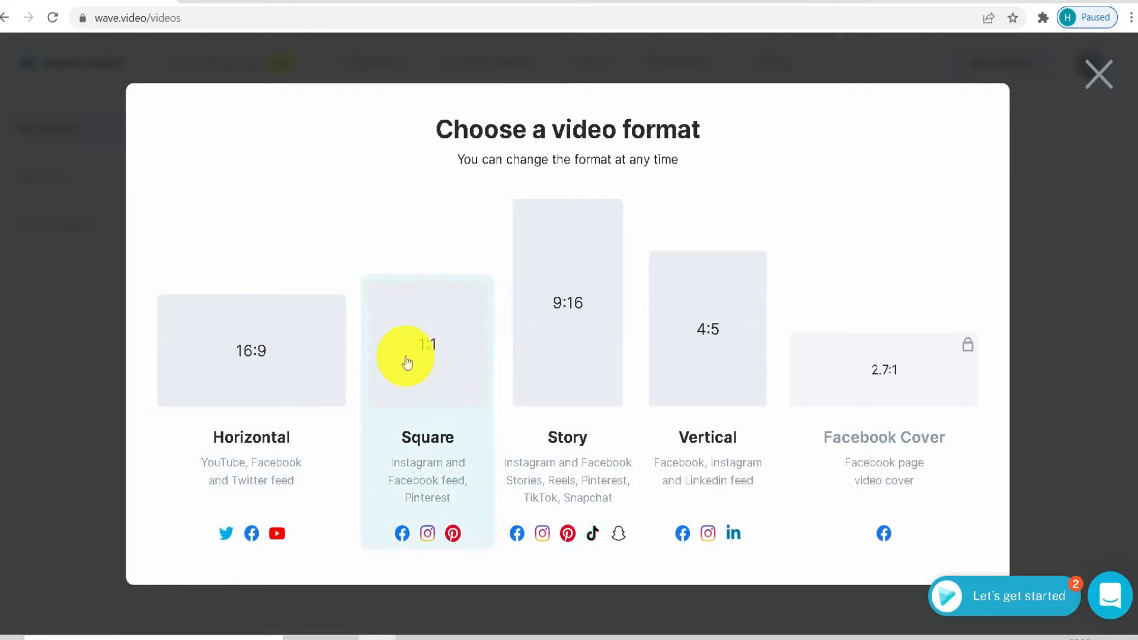
pyautogui.click(275, 355)
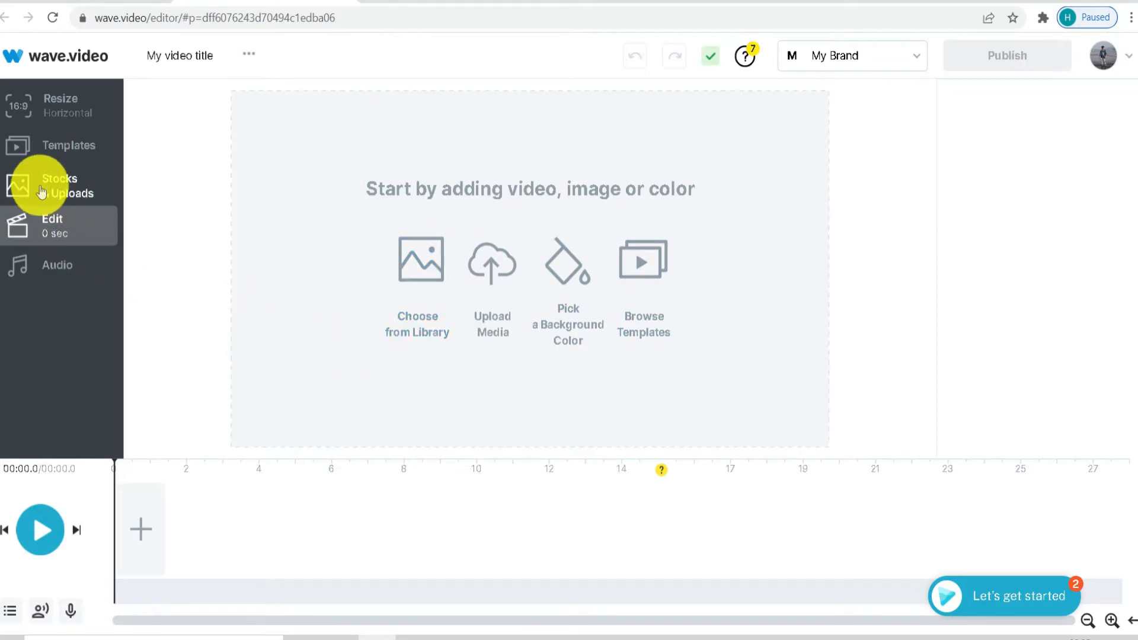
# Add the free 0:37 beach clip with two people by the surf from the Travel stock category to the video
pyautogui.click(43, 191)
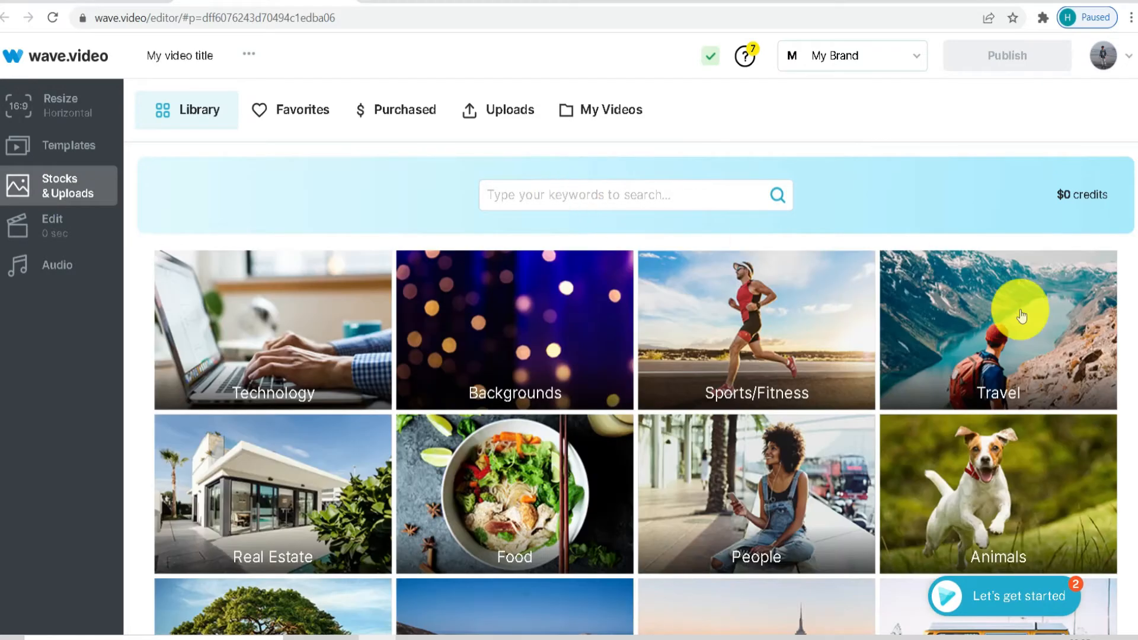
pyautogui.click(974, 378)
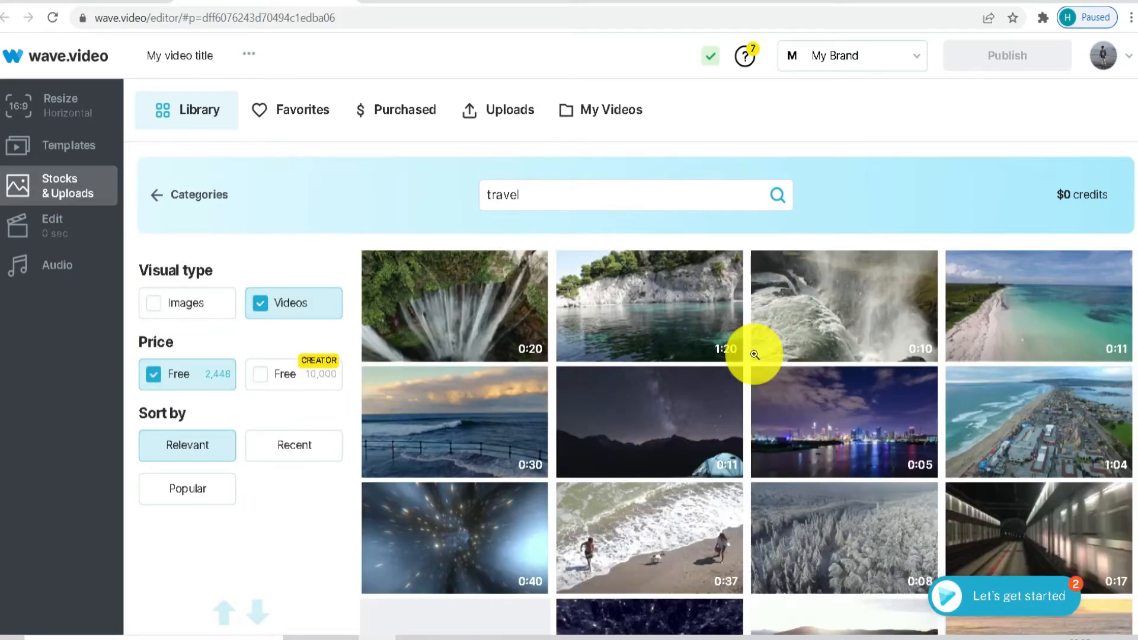
pyautogui.scroll(-2, 733, 374)
pyautogui.moveTo(706, 476)
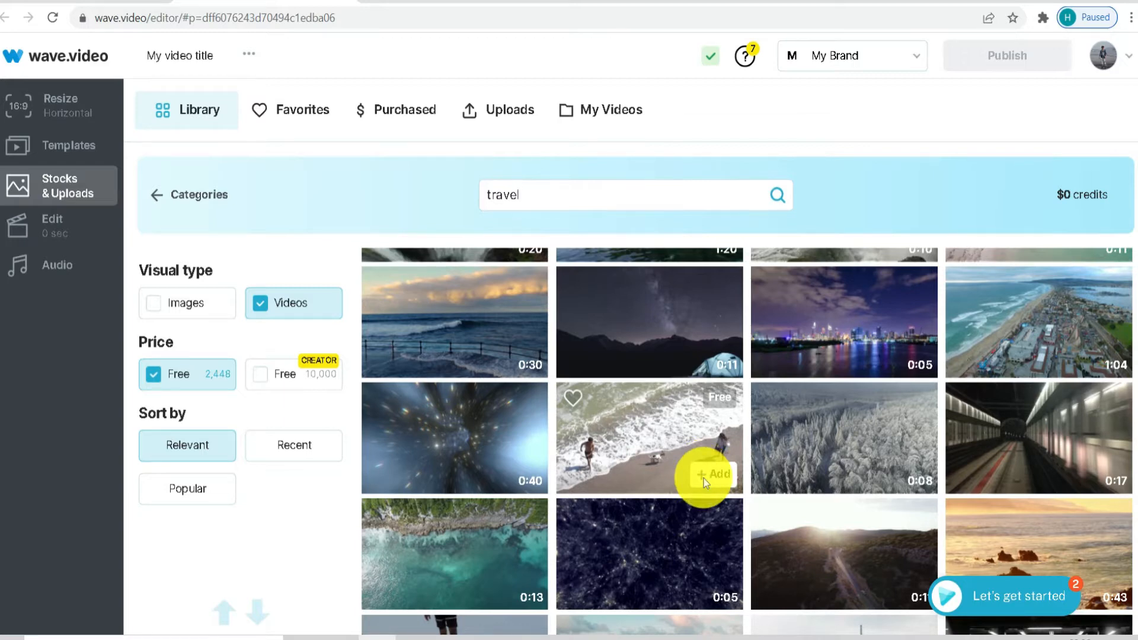
pyautogui.click(704, 478)
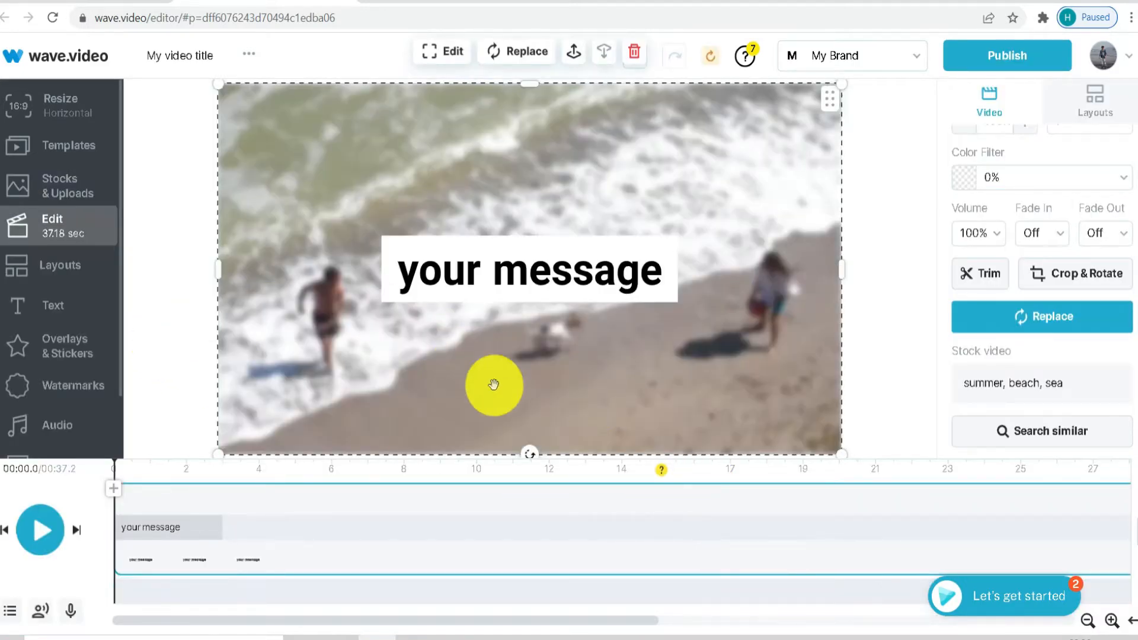
# Add the free 0:43 golden ocean clip with waves and rocks from the travel stock videos as the second clip
pyautogui.click(61, 193)
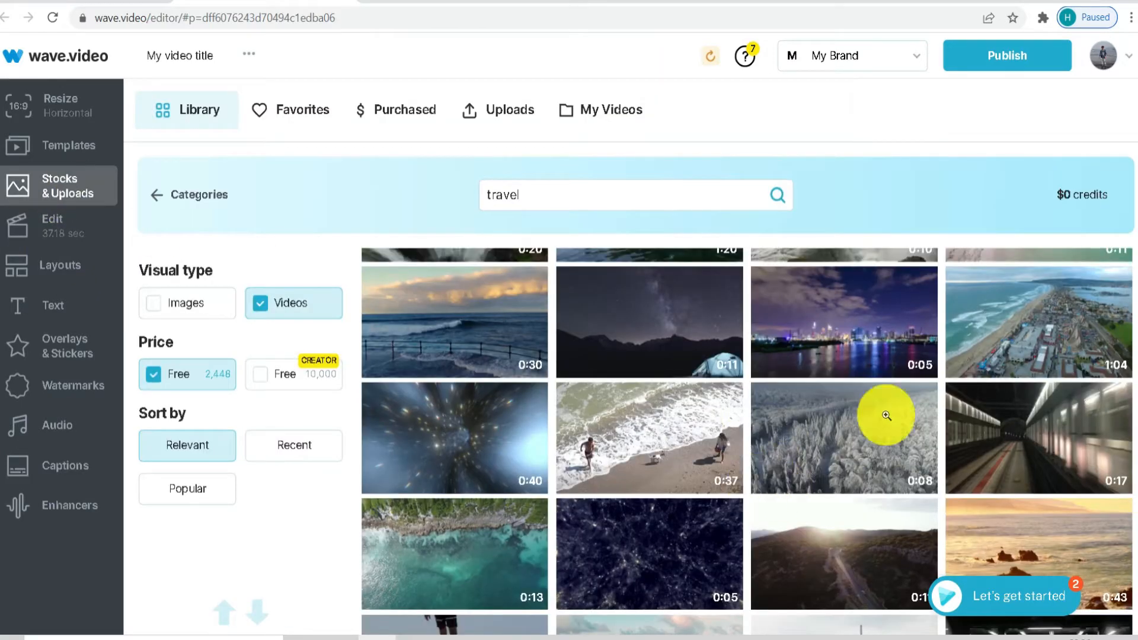
pyautogui.scroll(-3, 916, 408)
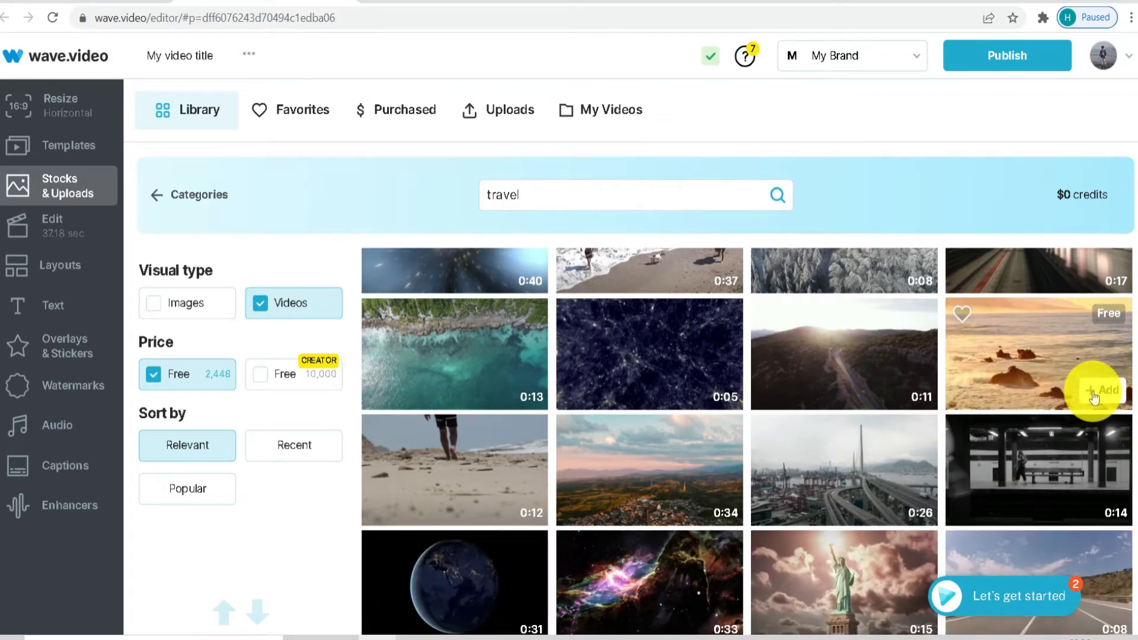
pyautogui.click(903, 393)
pyautogui.moveTo(668, 470)
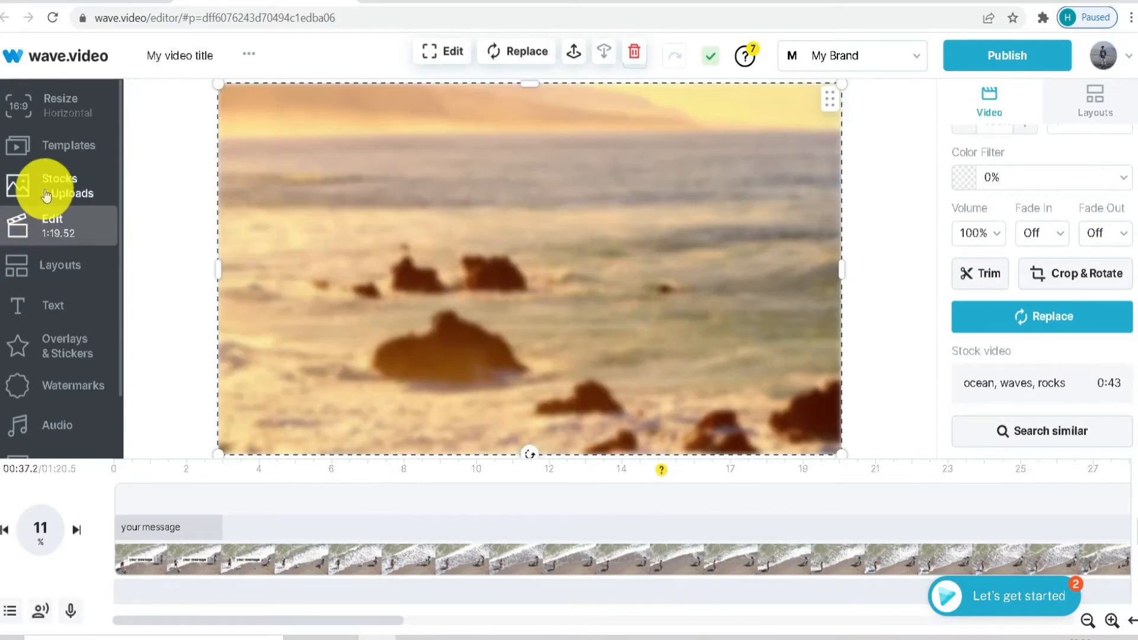
# Add the free 0:11 clip of a road through hills at sunset from the travel stock videos as the third clip
pyautogui.click(46, 196)
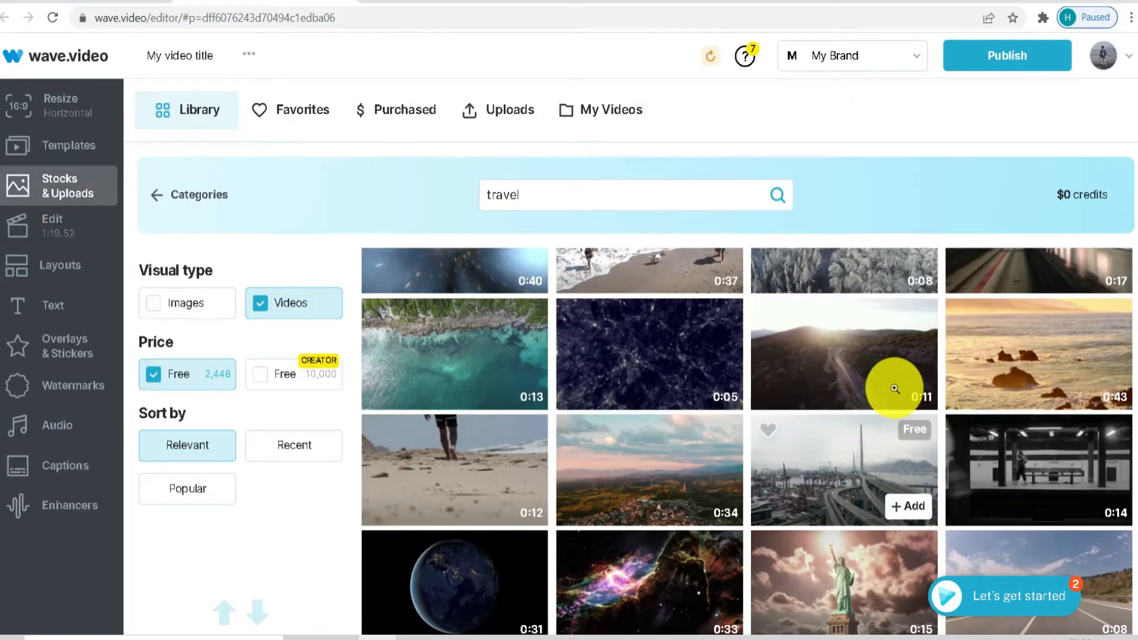
pyautogui.moveTo(897, 391)
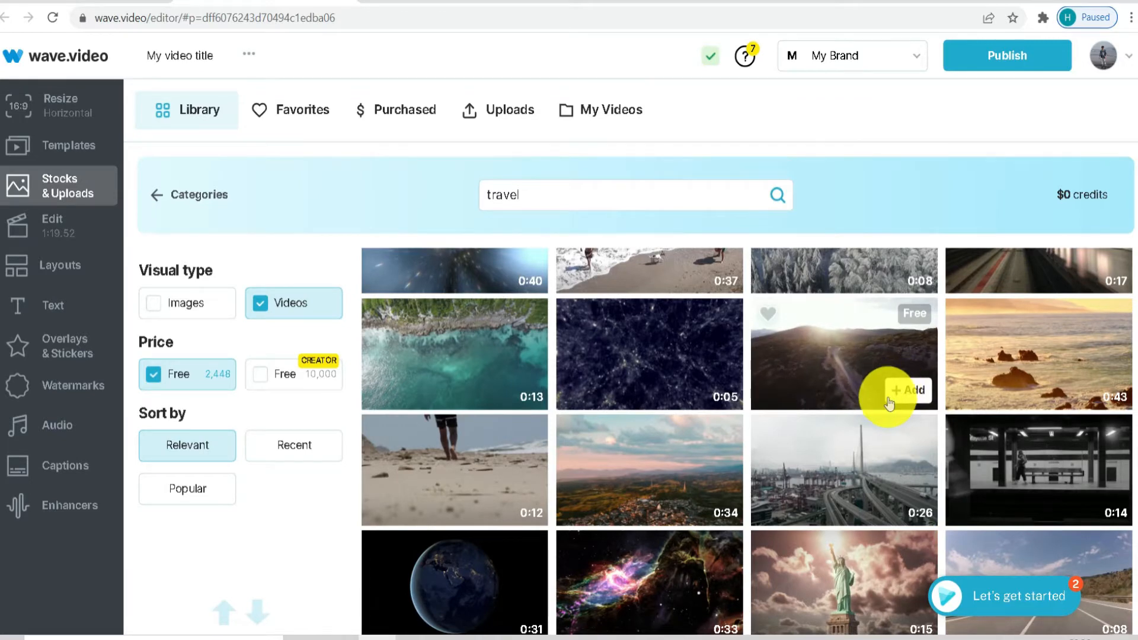
pyautogui.click(893, 401)
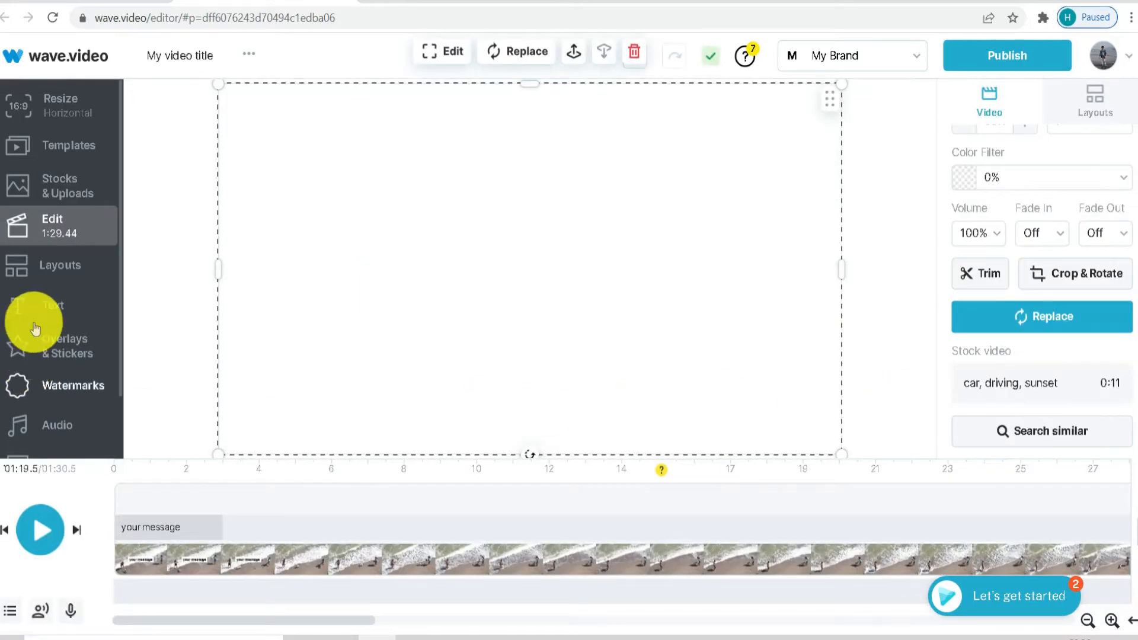
pyautogui.click(60, 191)
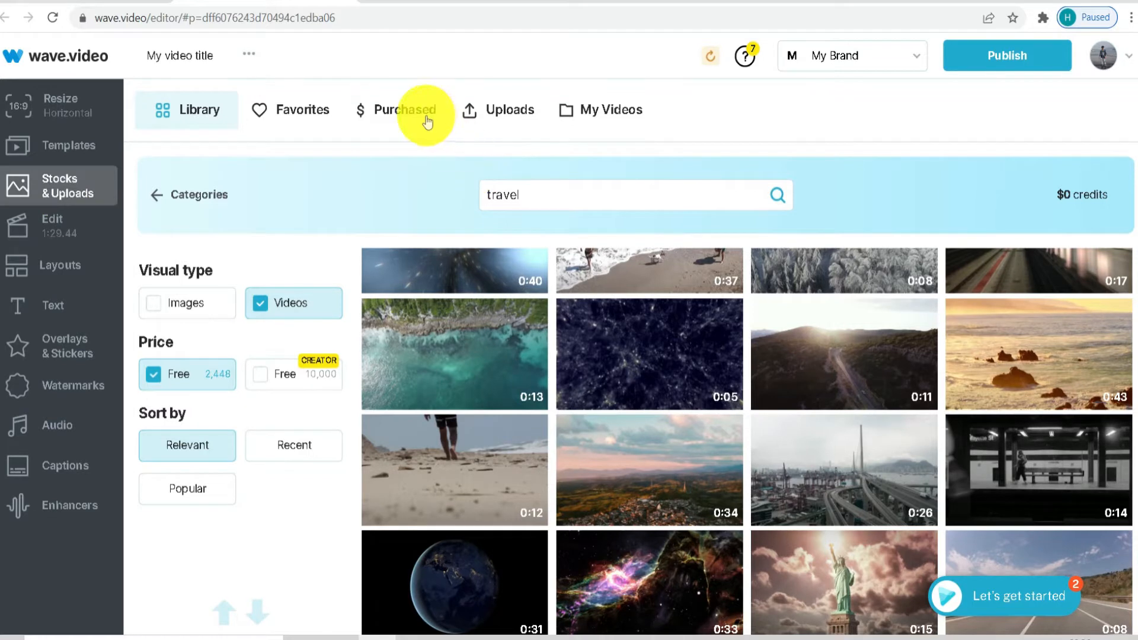
pyautogui.click(504, 113)
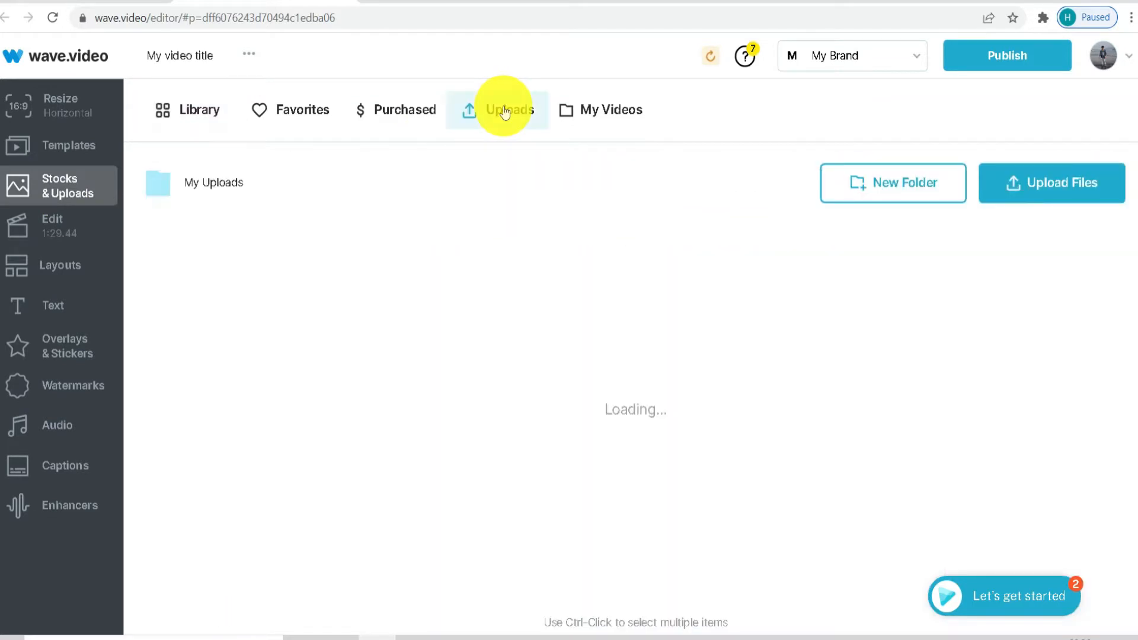
pyautogui.click(1015, 186)
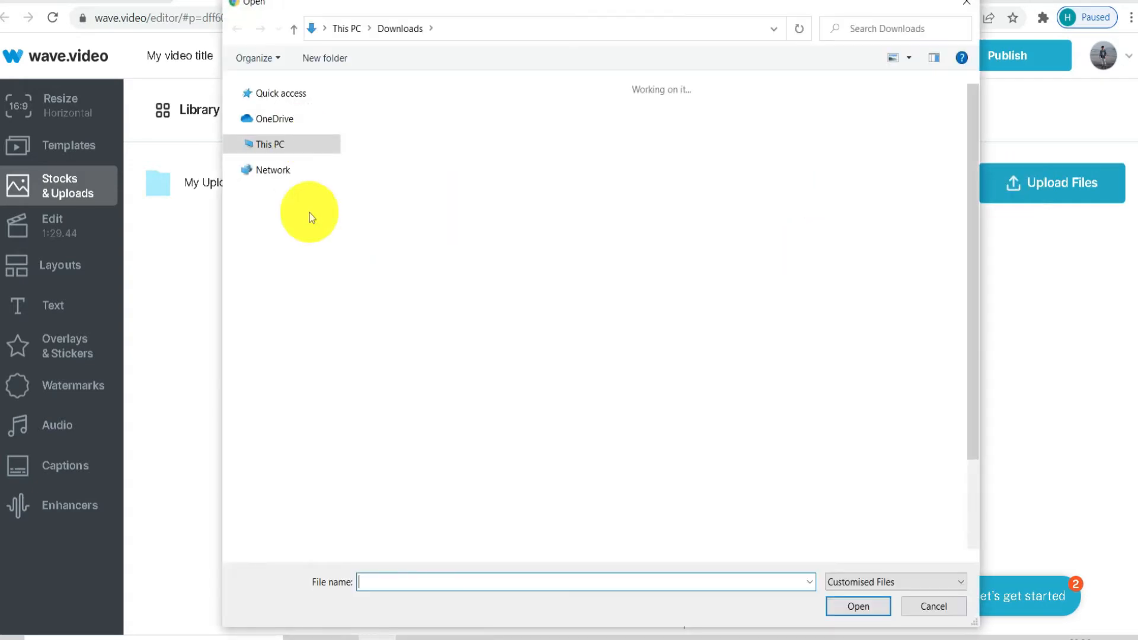
pyautogui.click(967, 4)
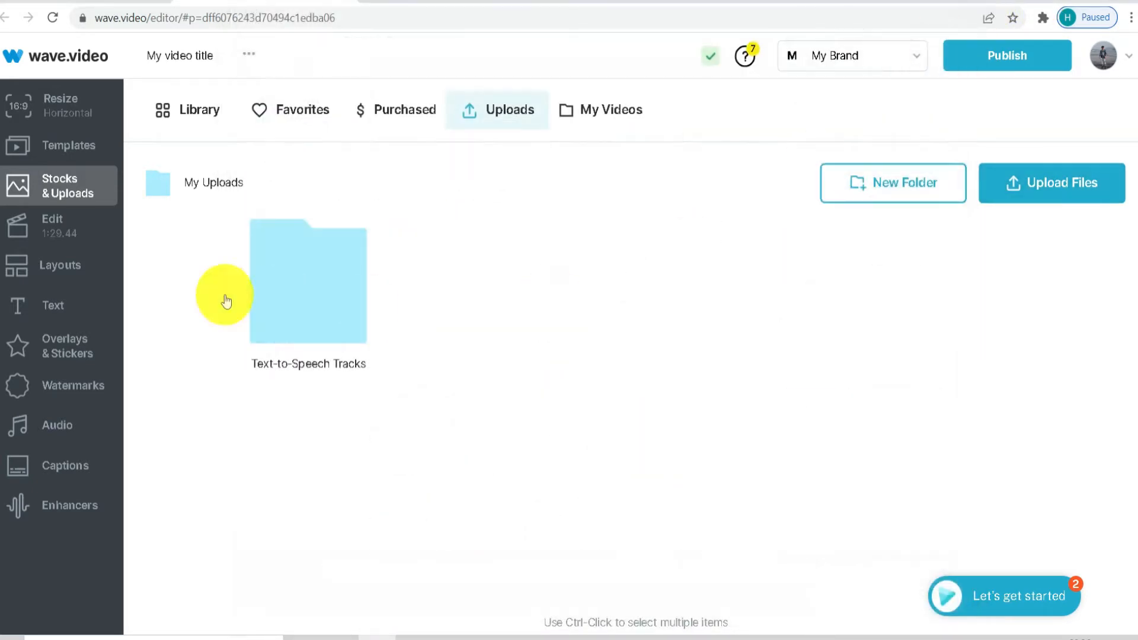
pyautogui.click(50, 230)
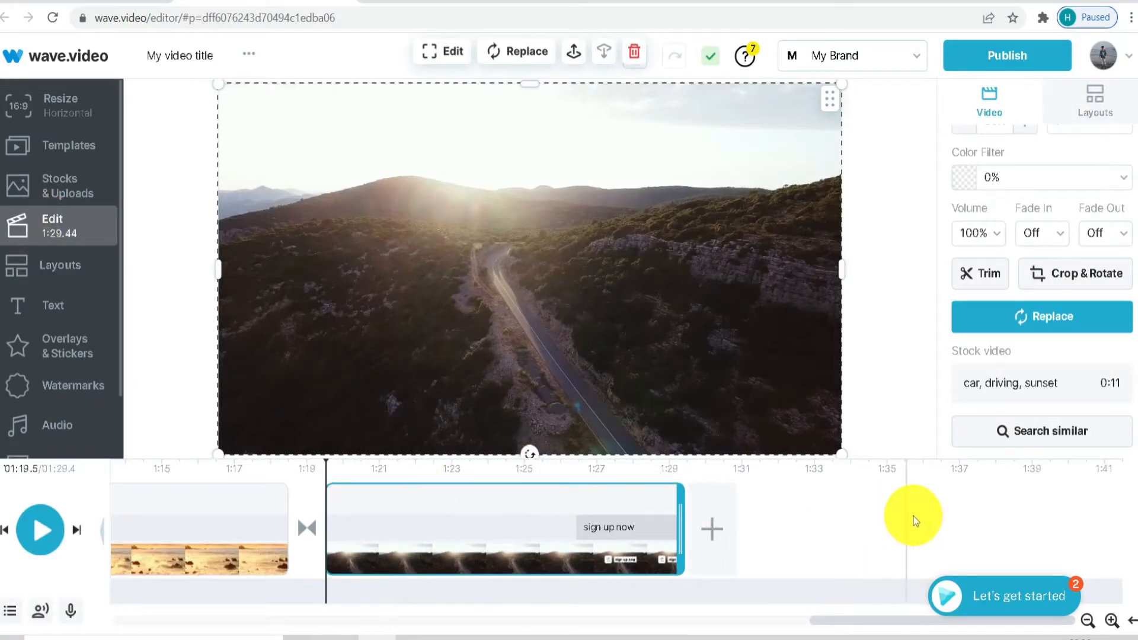
# Select the sunset road clip in the timeline and examine the basic, device, collage and shape layouts offered for it
pyautogui.click(524, 544)
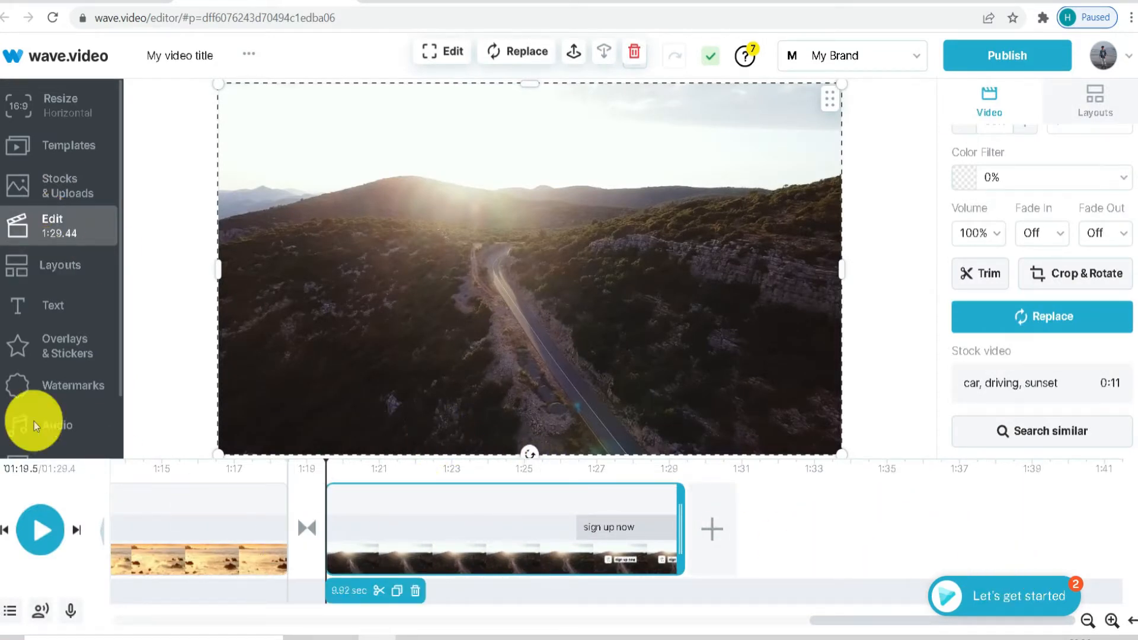
pyautogui.scroll(-1, 79, 356)
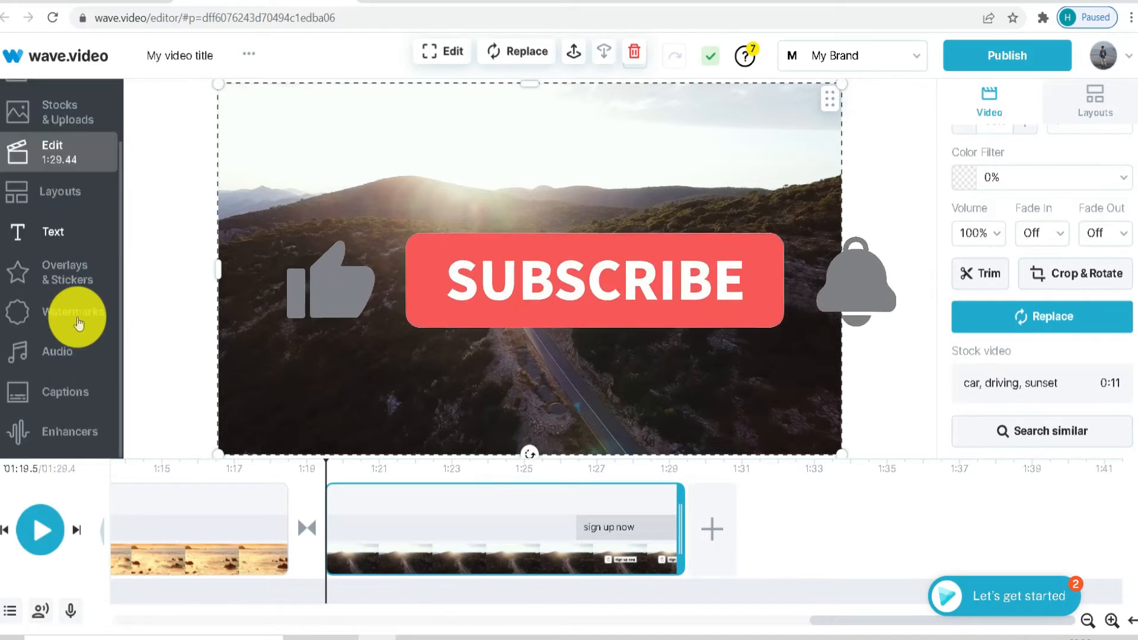
pyautogui.click(76, 199)
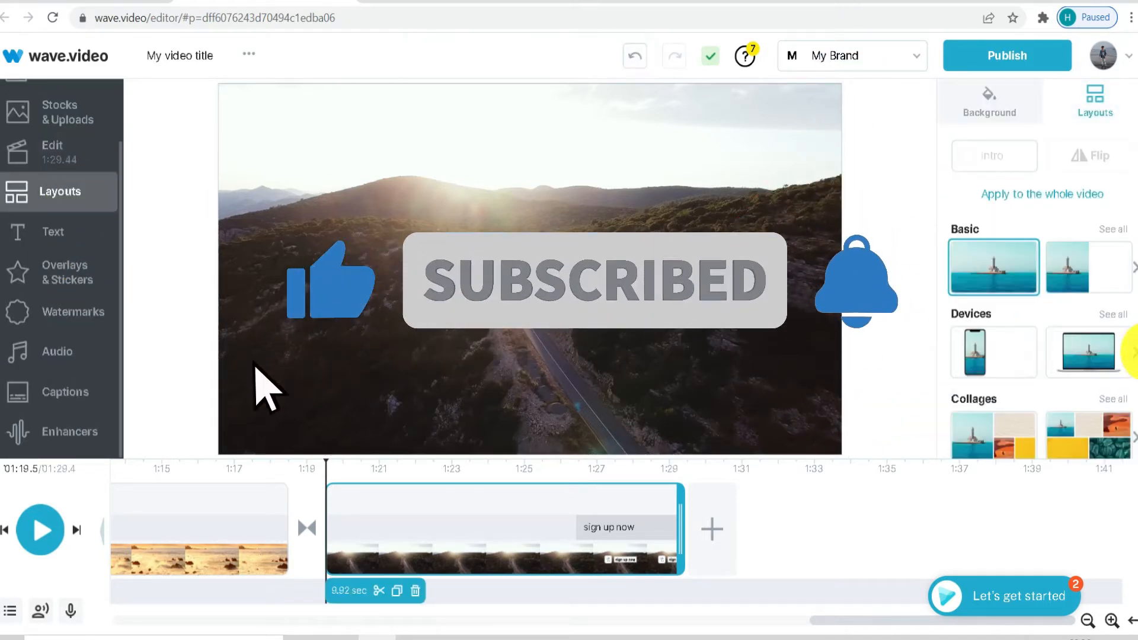
pyautogui.scroll(-2, 1037, 314)
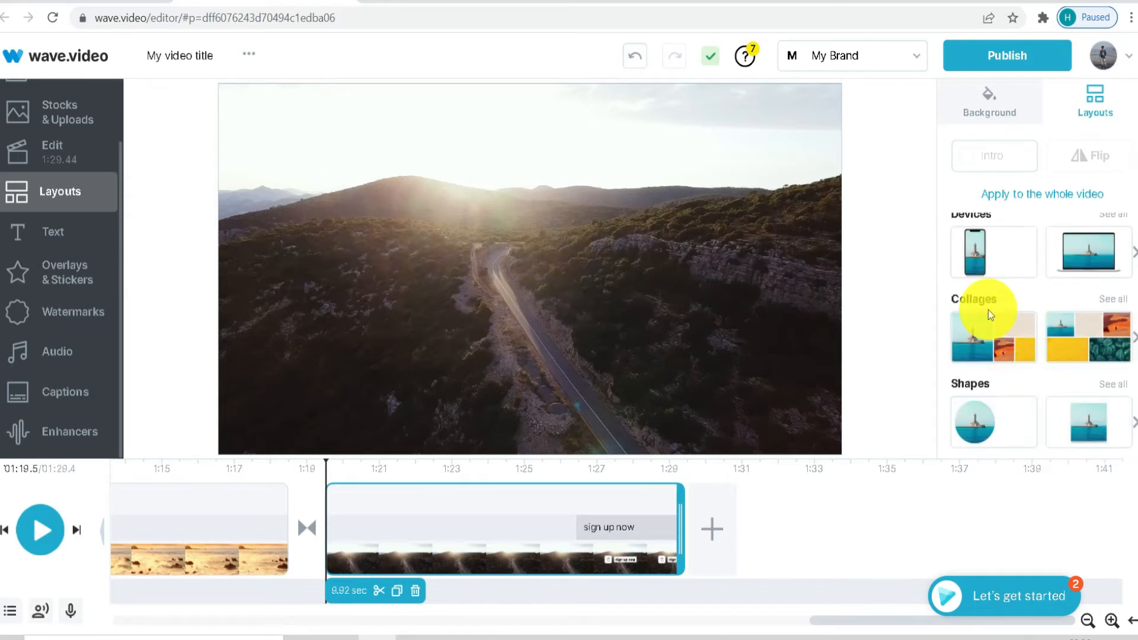
pyautogui.scroll(2, 1002, 314)
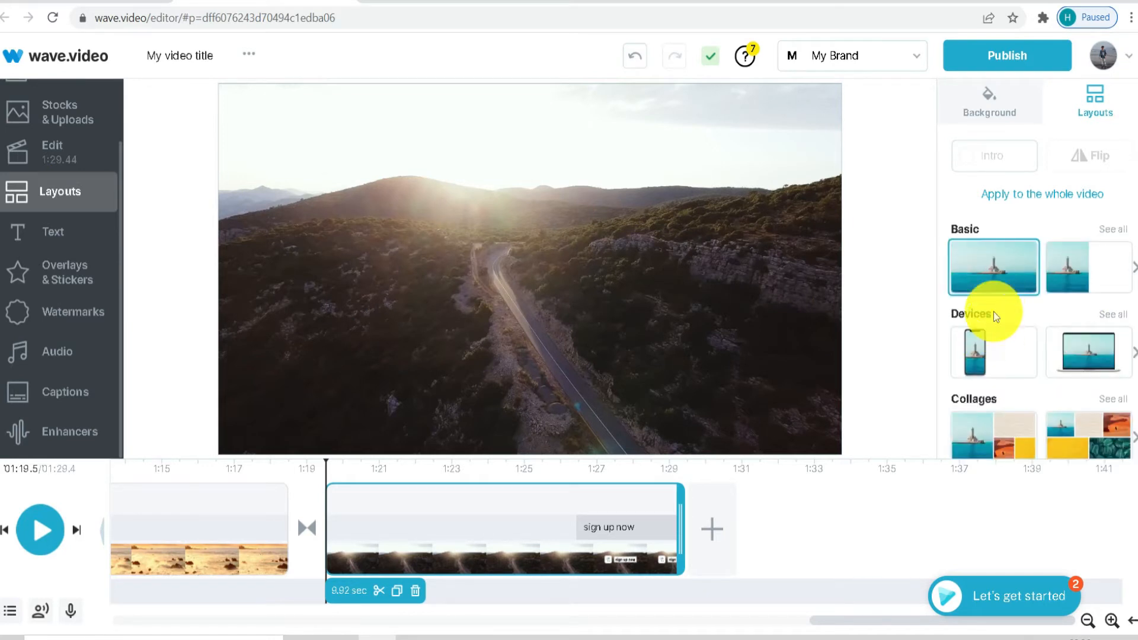
# Browse the ready-made text designs available for the video
pyautogui.click(35, 233)
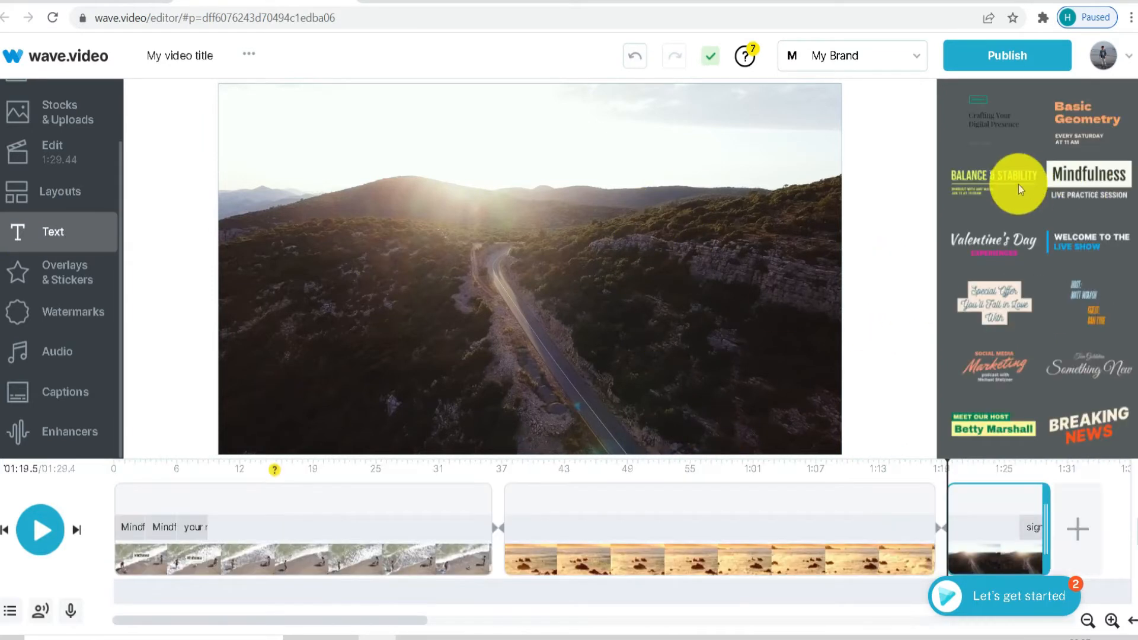
pyautogui.scroll(-5, 1008, 189)
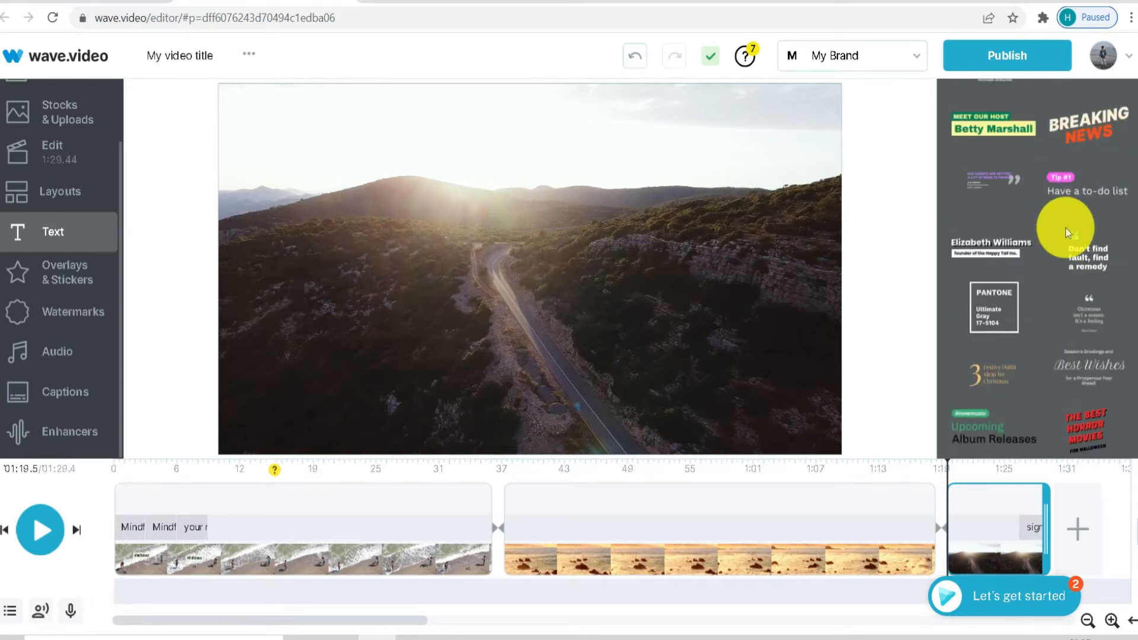
pyautogui.scroll(-2, 1046, 308)
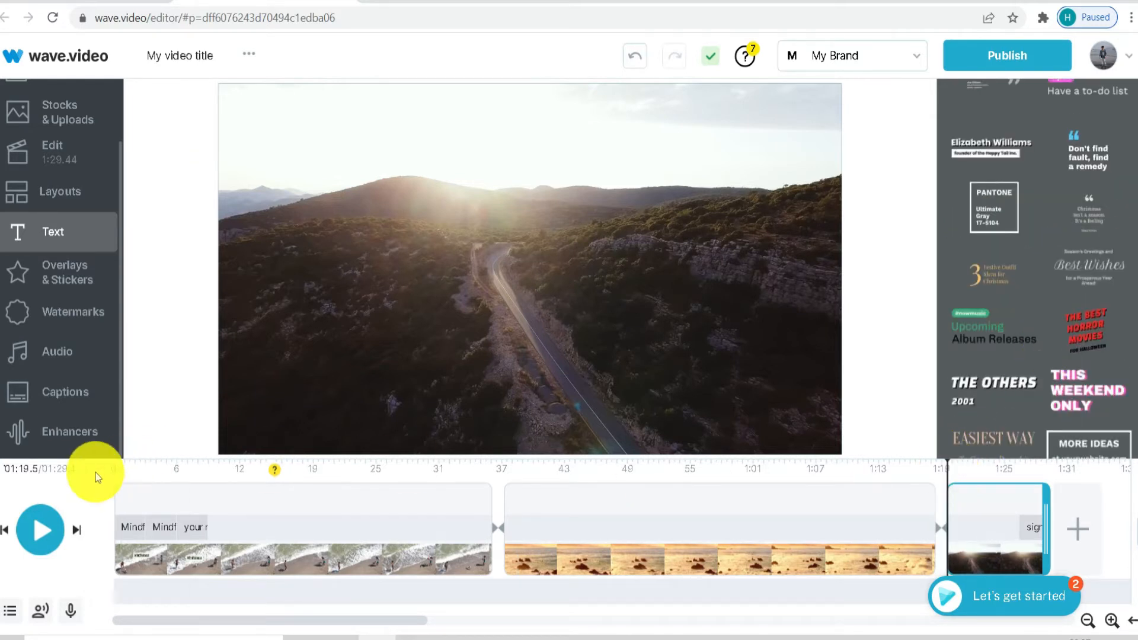
# Move the Mindfulness title group at the start of the beach clip onto the sand below and right of centre
pyautogui.click(125, 476)
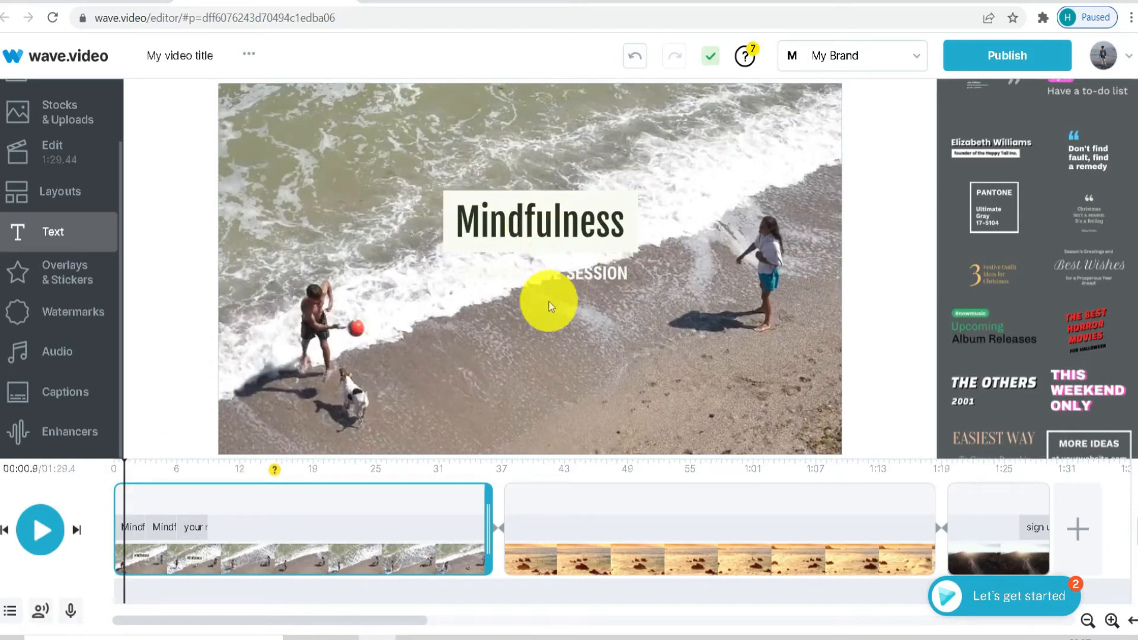
pyautogui.click(510, 225)
pyautogui.moveTo(518, 229); pyautogui.dragTo(641, 313)
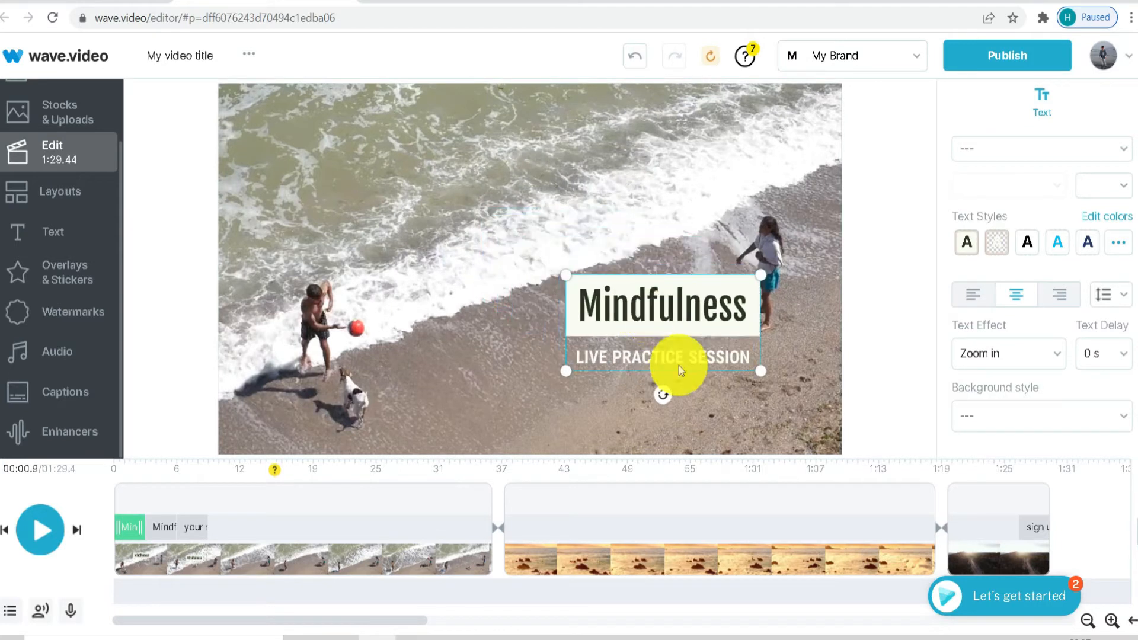
# Replace the Mindfulness heading with "Hello" and delete the "LIVE PRACTICE SESSION" line beneath it
pyautogui.click(674, 320)
pyautogui.doubleClick(671, 316)
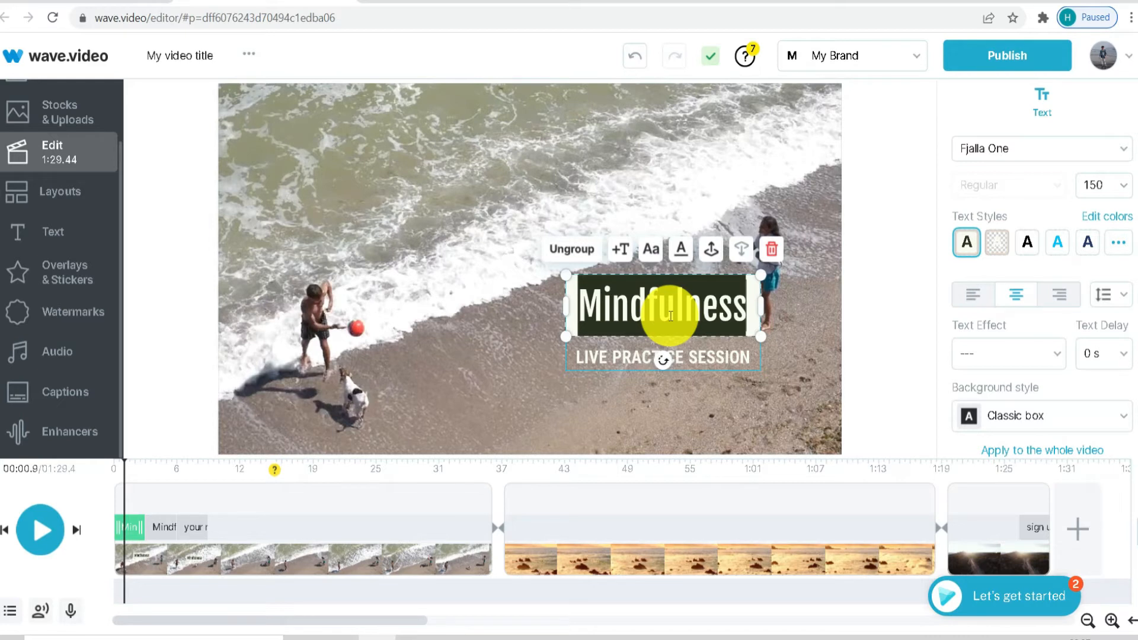
pyautogui.write('Hello')
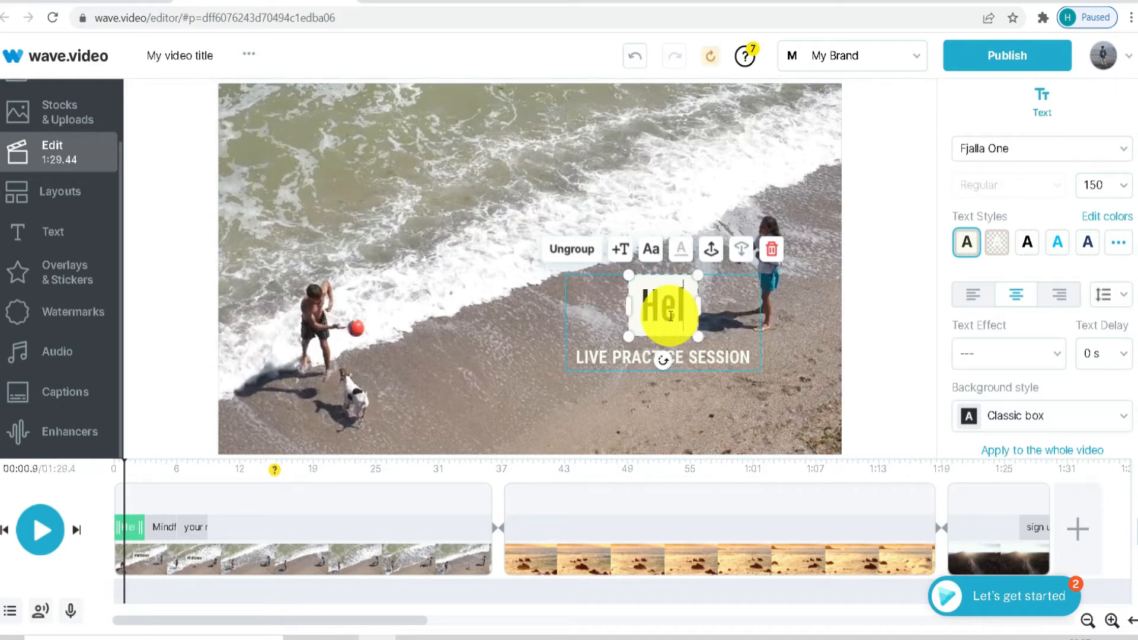
pyautogui.click(704, 367)
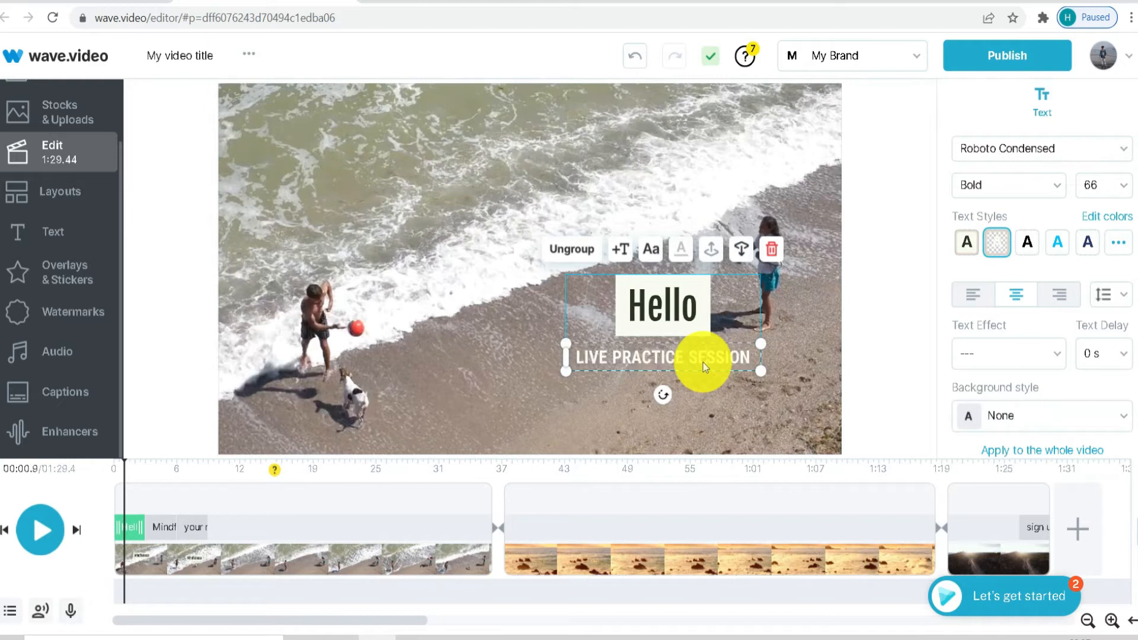
pyautogui.click(770, 250)
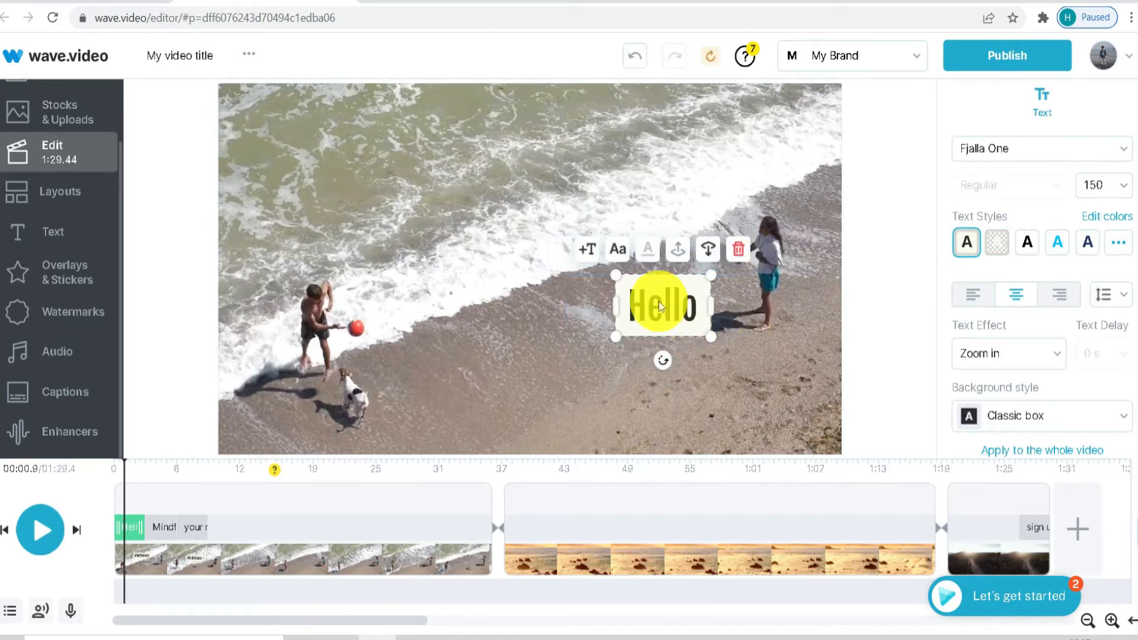
# Convert the Hello heading to uppercase
pyautogui.click(616, 252)
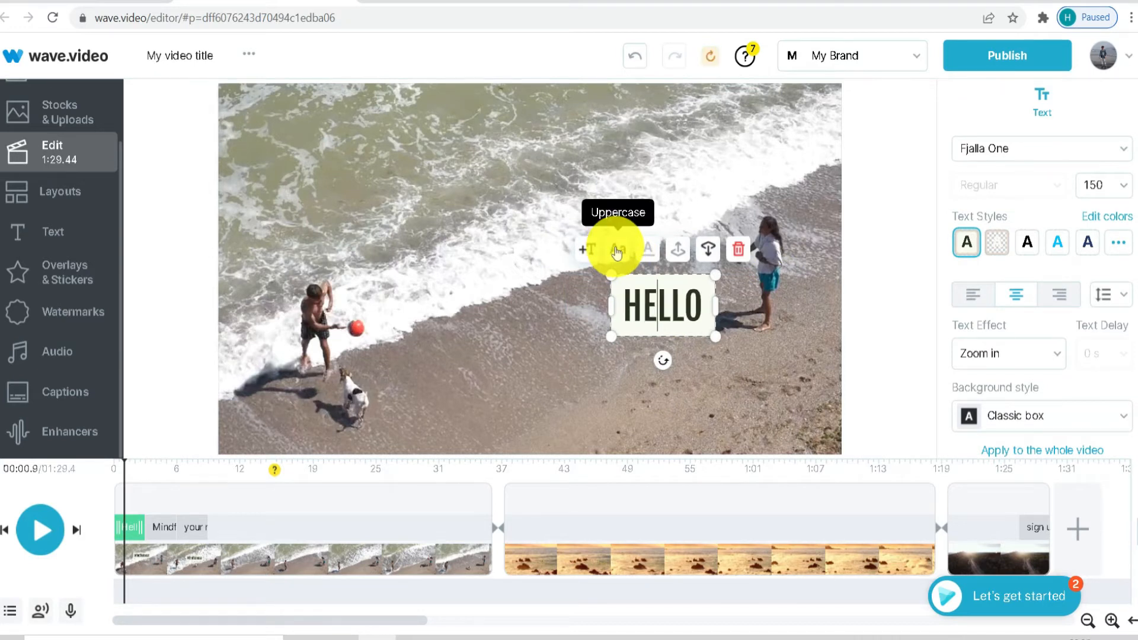
pyautogui.click(614, 254)
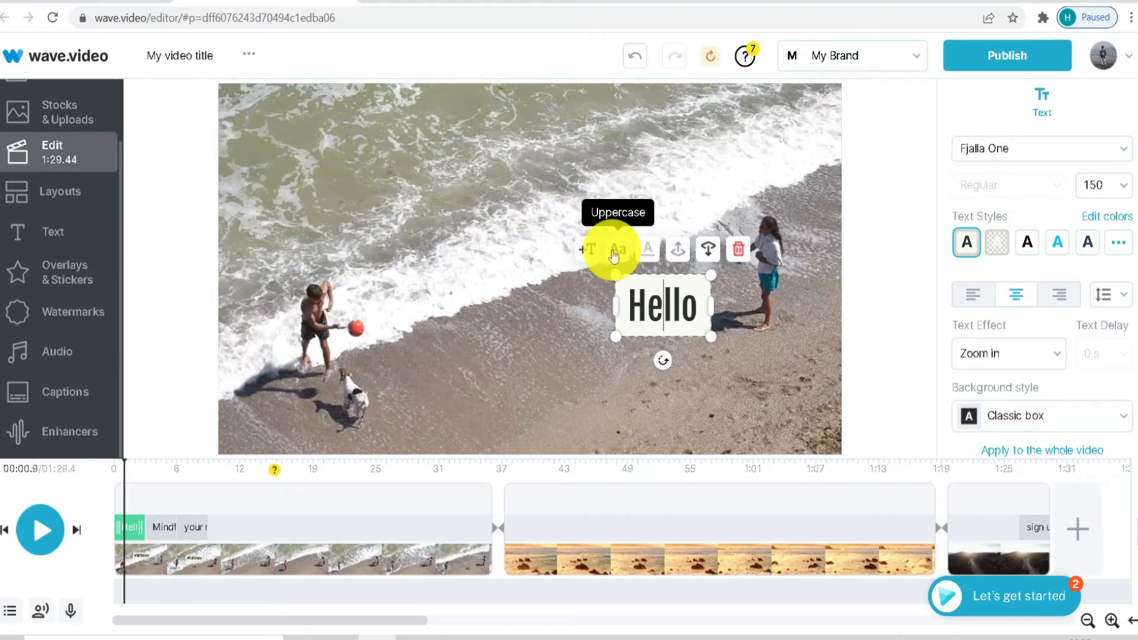
pyautogui.click(620, 251)
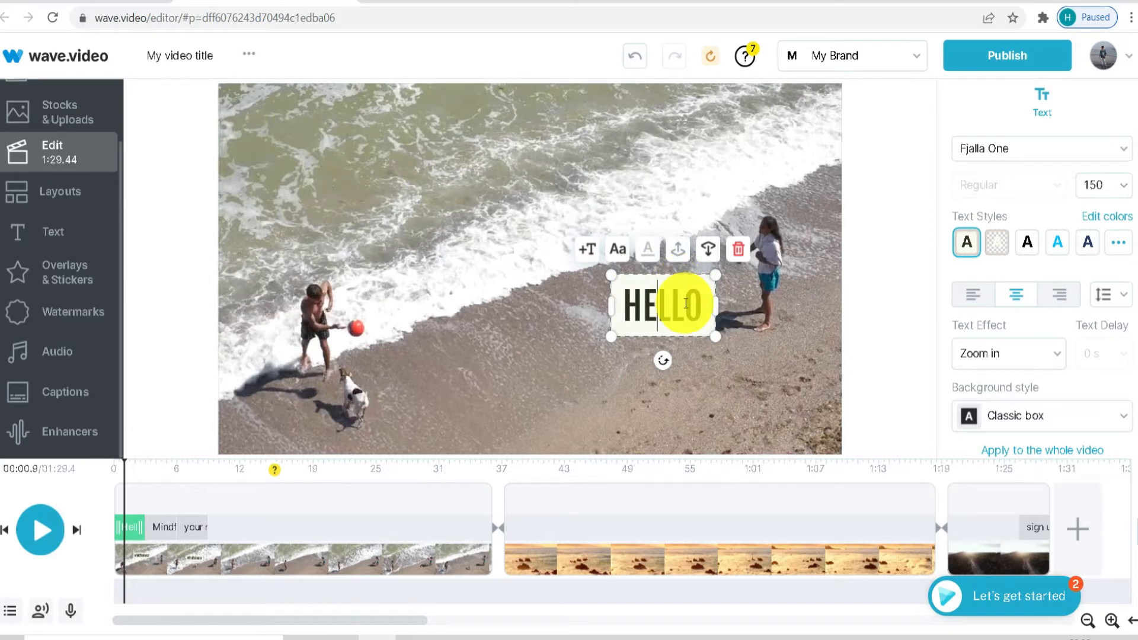
# Apply the light-blue text style to the HELLO heading and set its font to Roboto
pyautogui.doubleClick(706, 306)
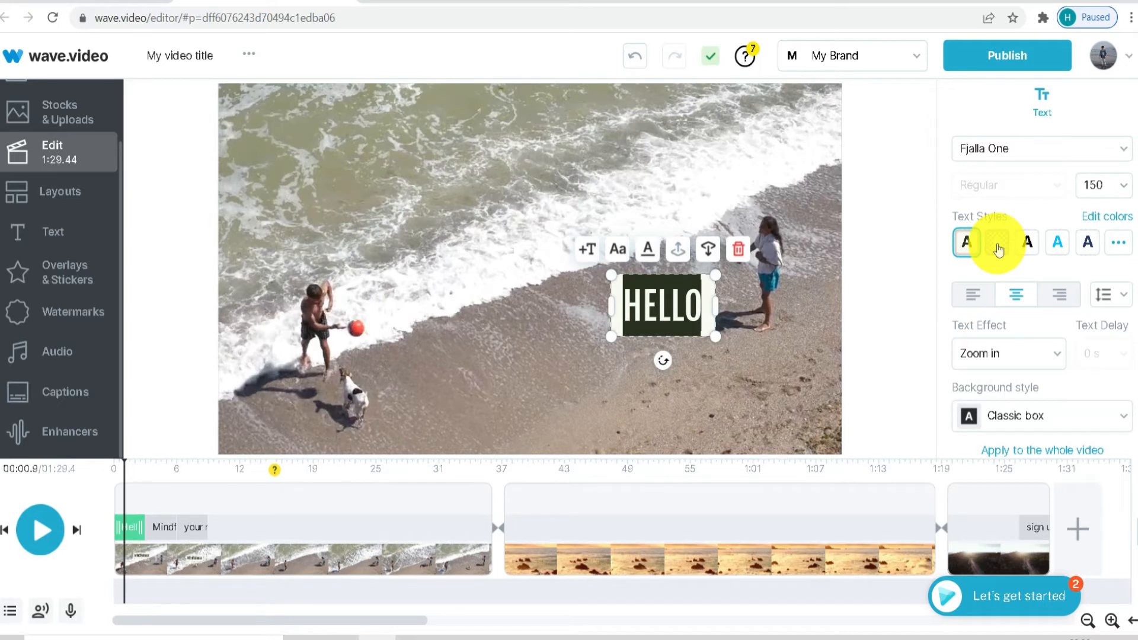
pyautogui.click(1061, 245)
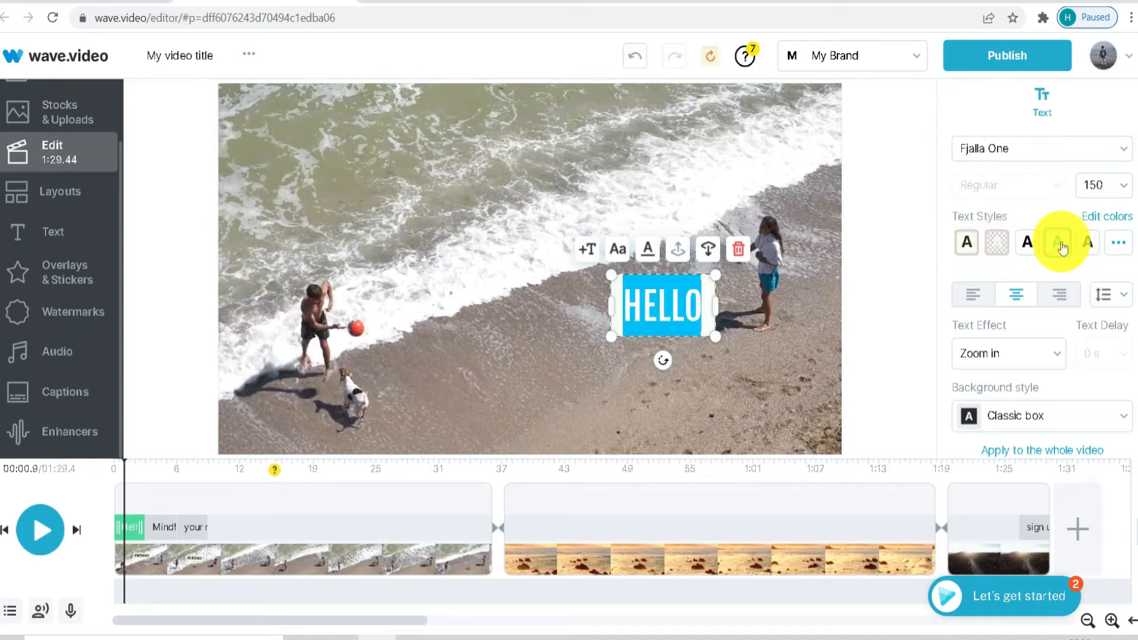
pyautogui.click(1033, 151)
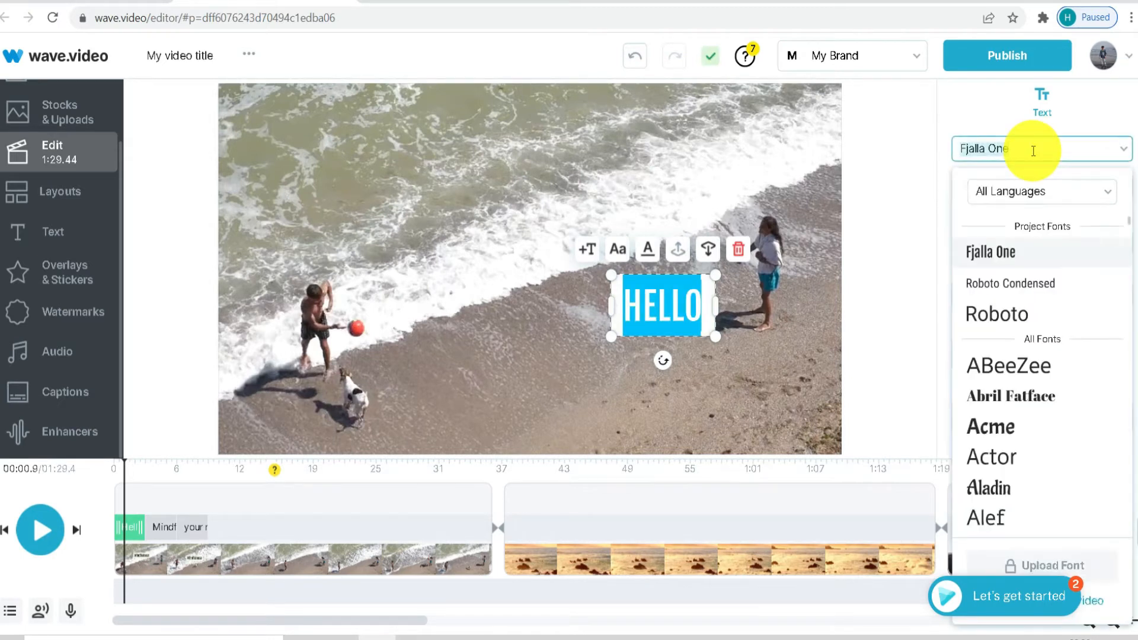
pyautogui.click(1010, 314)
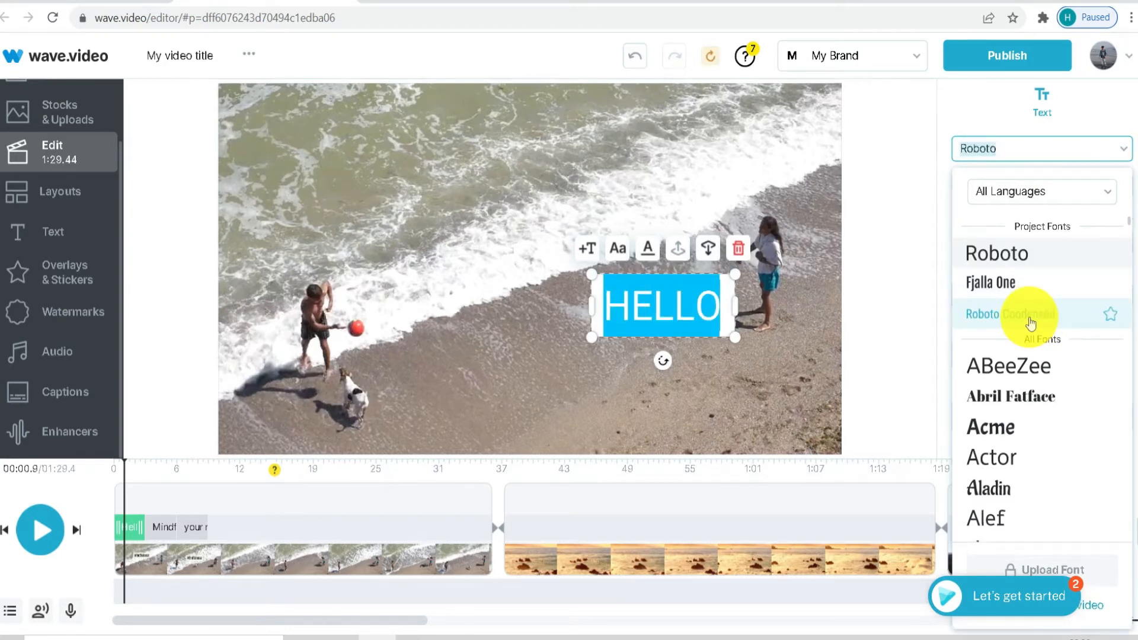
pyautogui.click(947, 238)
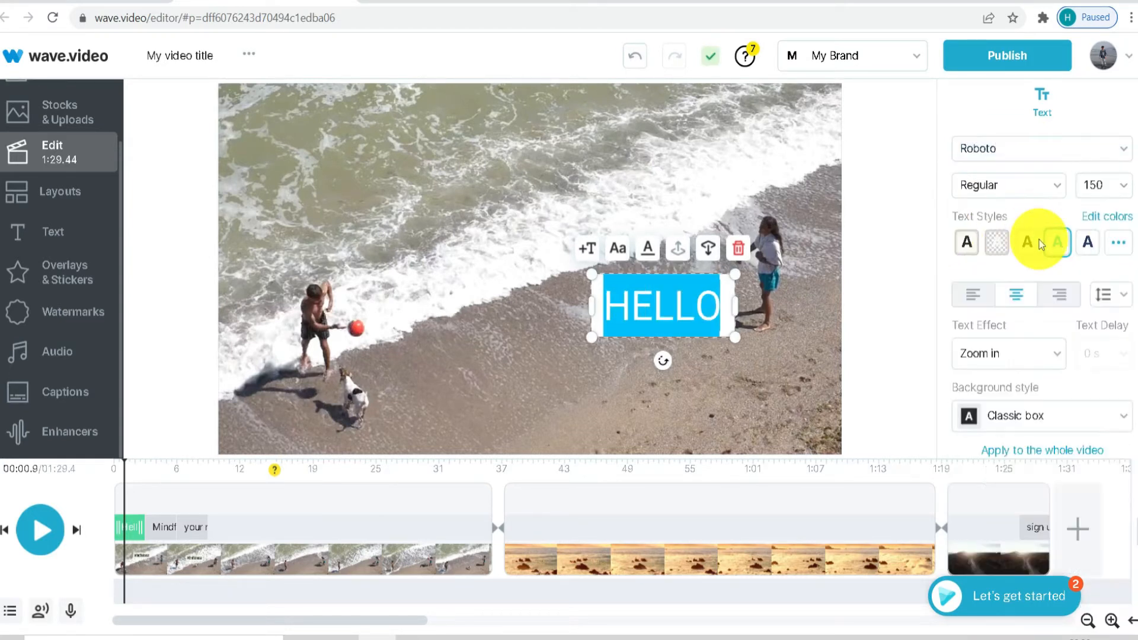
# Try the Zoom out text effect on the HELLO heading and return it to Zoom in
pyautogui.scroll(-1, 1034, 356)
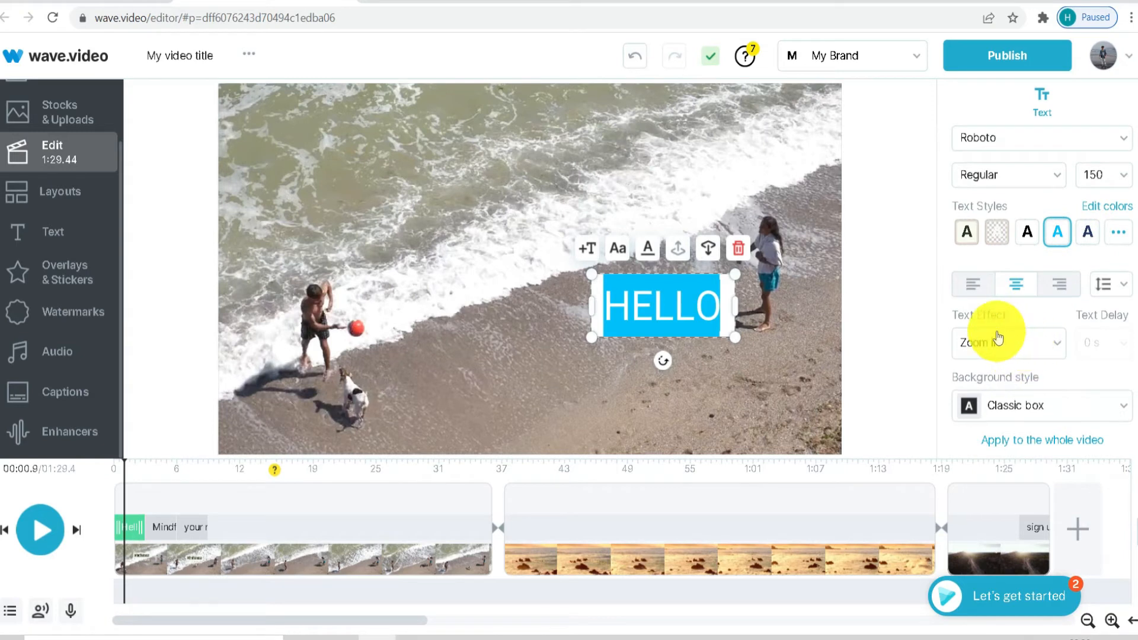
pyautogui.click(1027, 347)
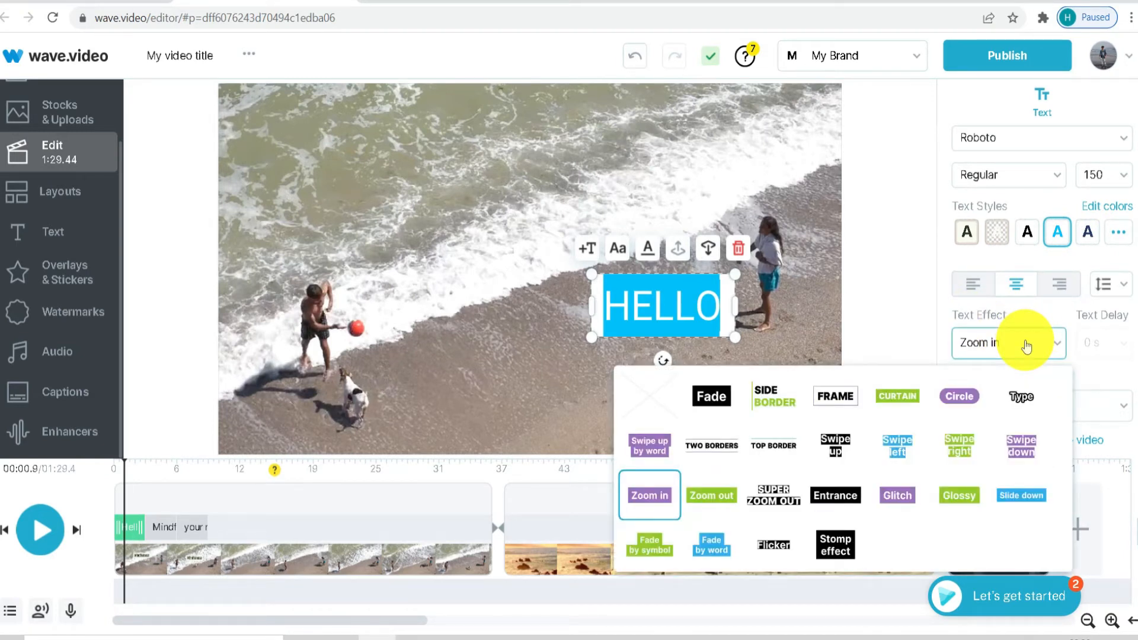
pyautogui.click(705, 498)
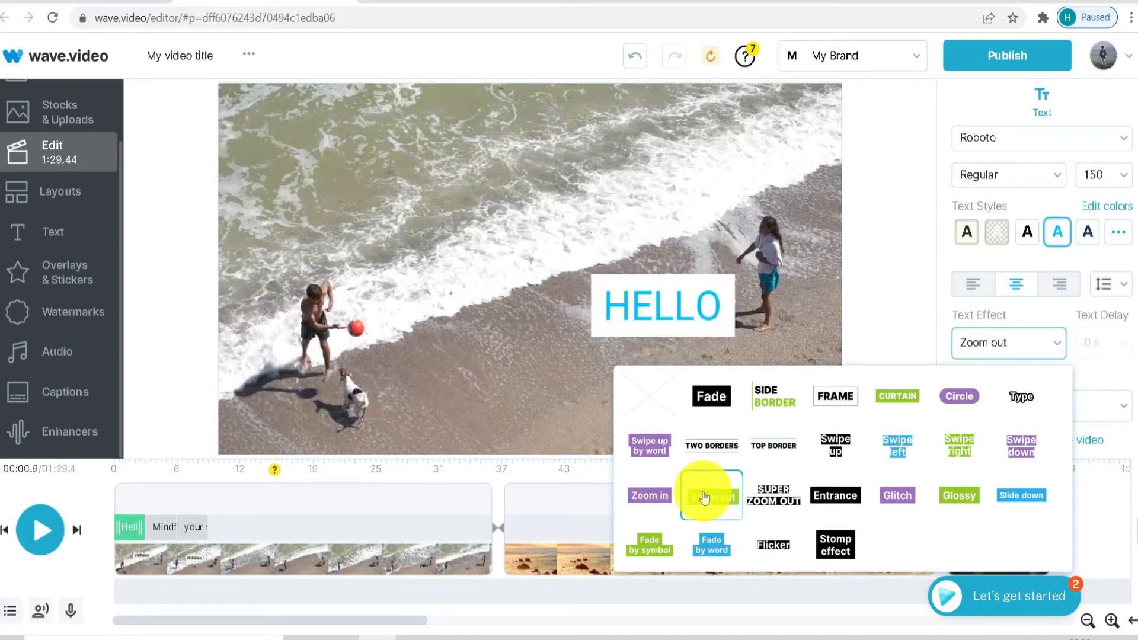
pyautogui.click(659, 497)
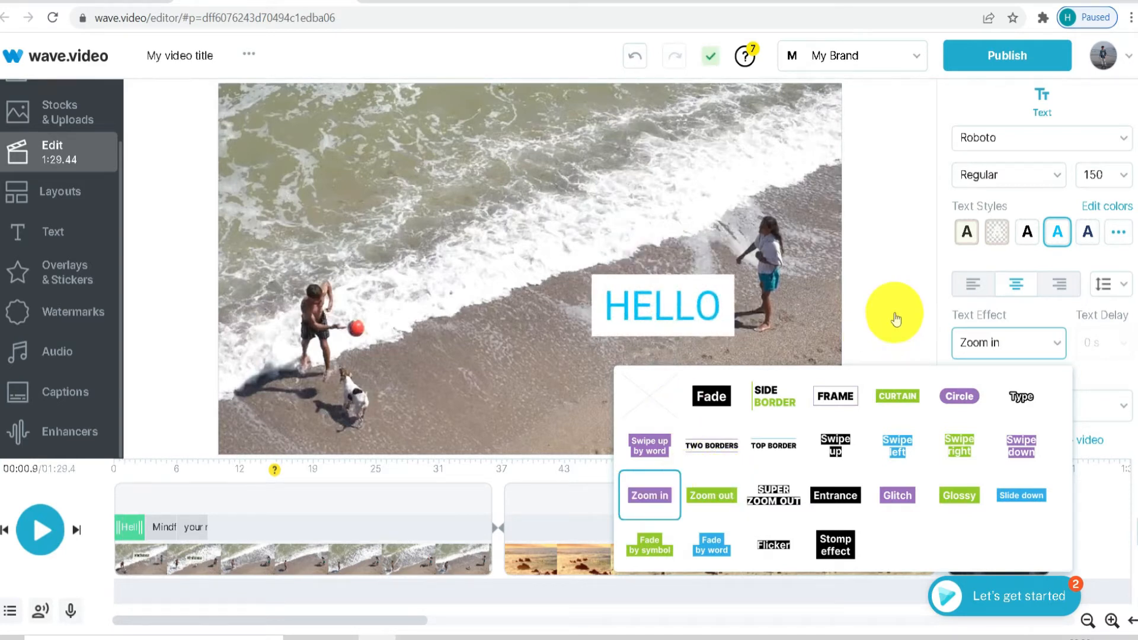
pyautogui.click(946, 264)
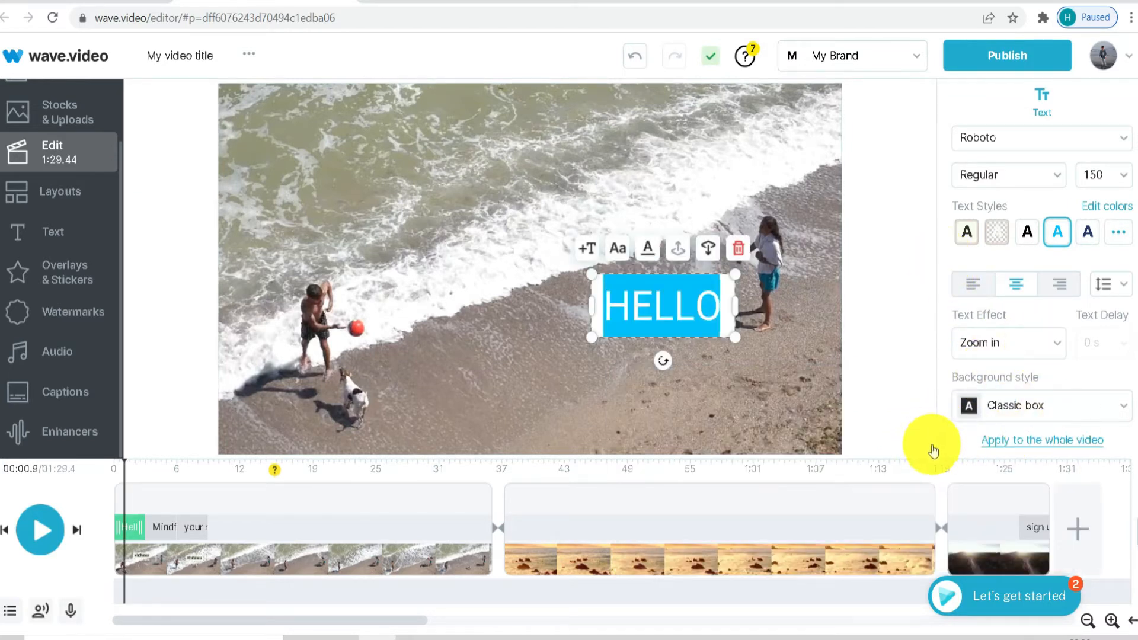
# Try the Circle box and None background styles on the HELLO heading and return it to Classic box
pyautogui.click(1049, 415)
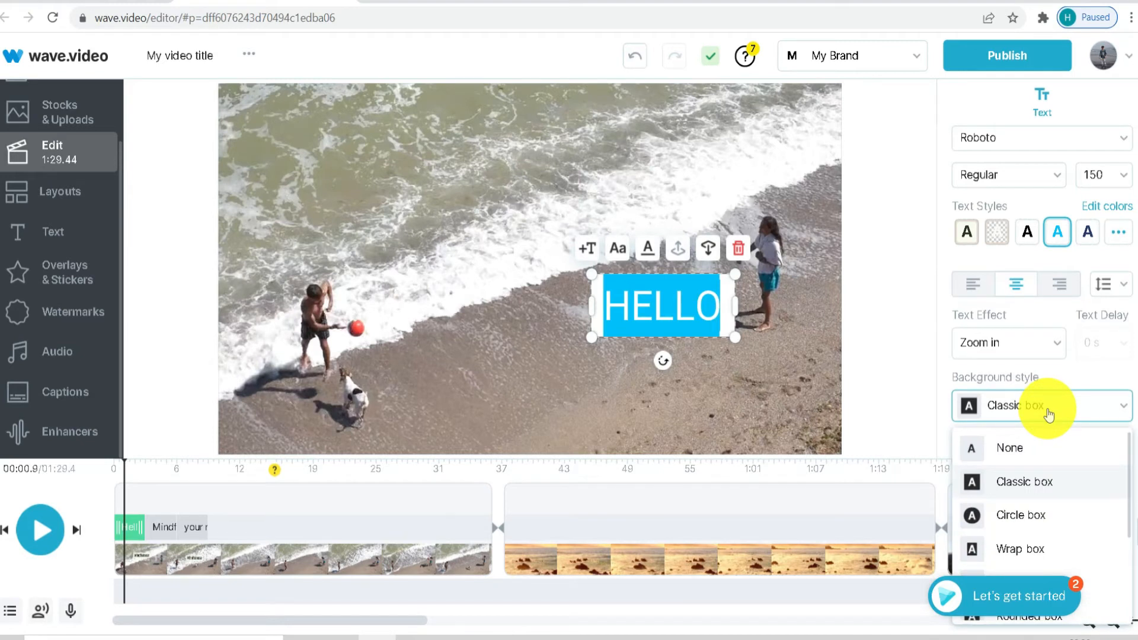
pyautogui.click(1029, 508)
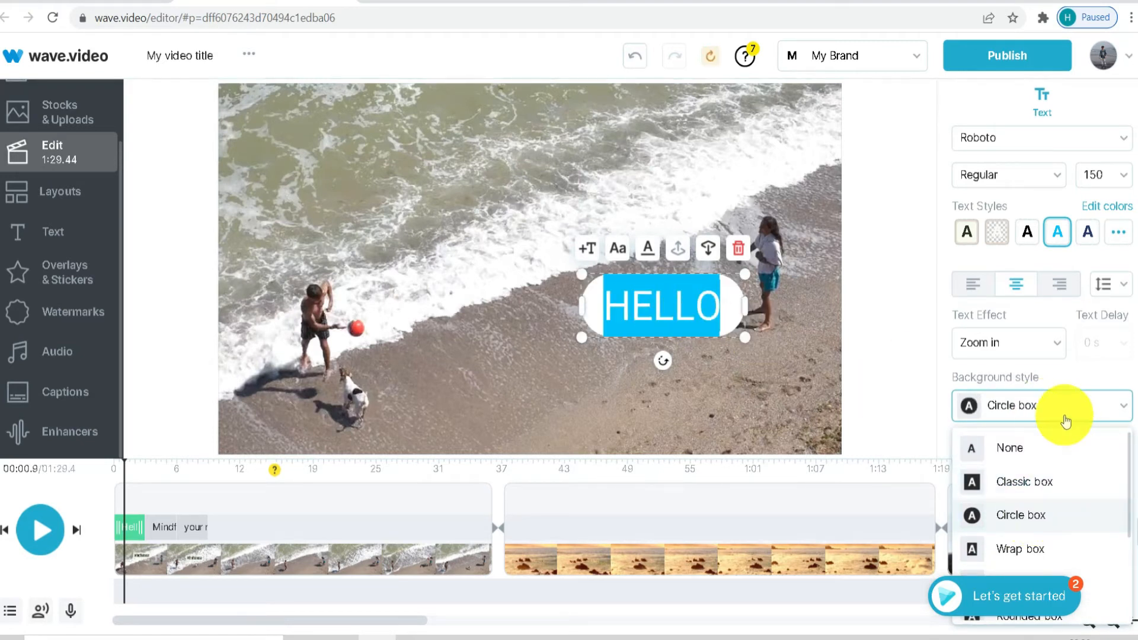
pyautogui.click(1007, 454)
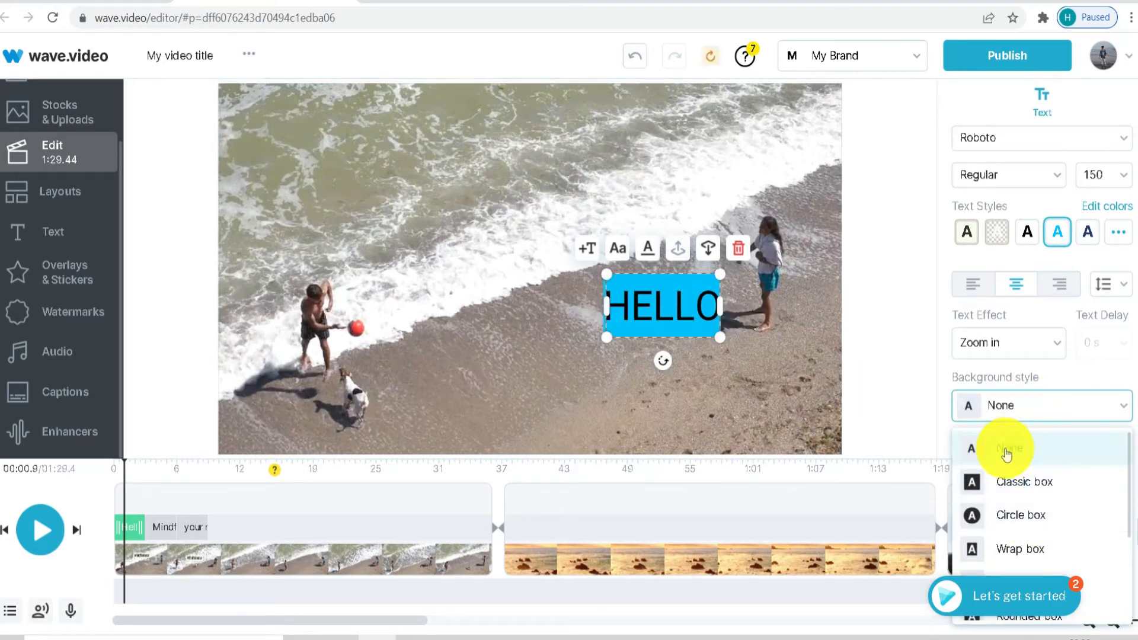
pyautogui.click(1026, 487)
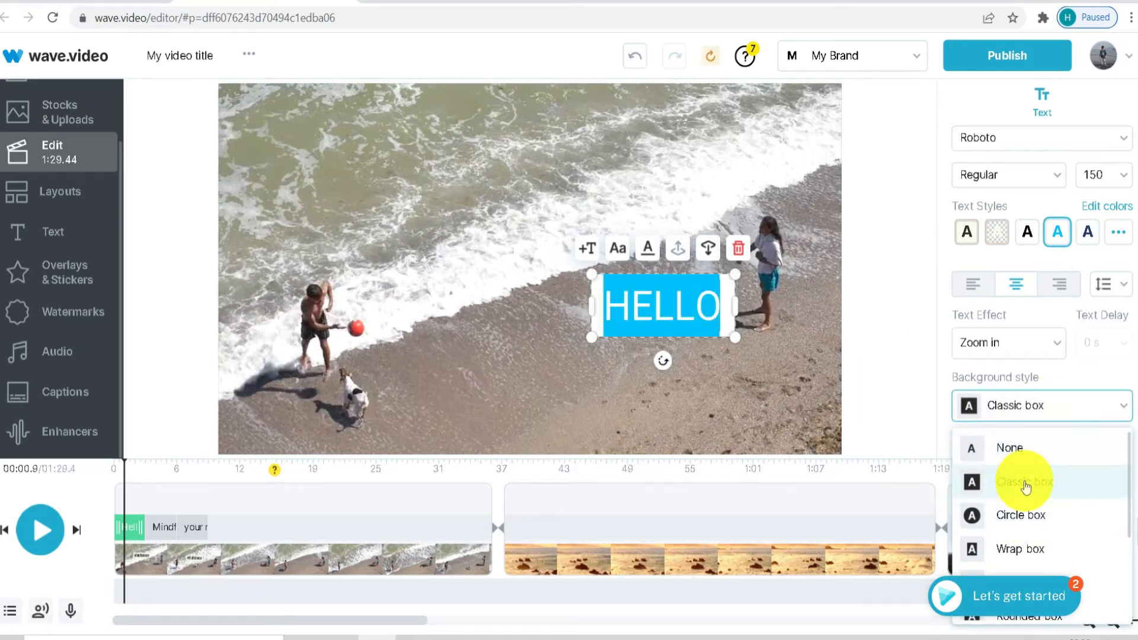
pyautogui.click(944, 361)
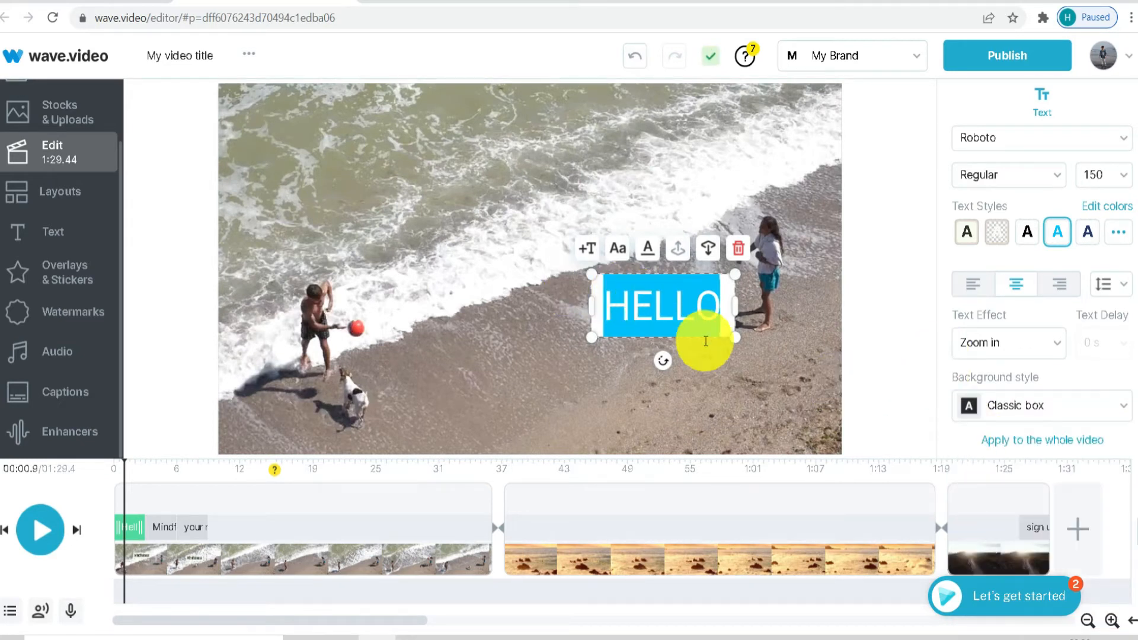
# Delete the remaining Mindfulness title group and the "your message" text from the beach clip
pyautogui.click(169, 530)
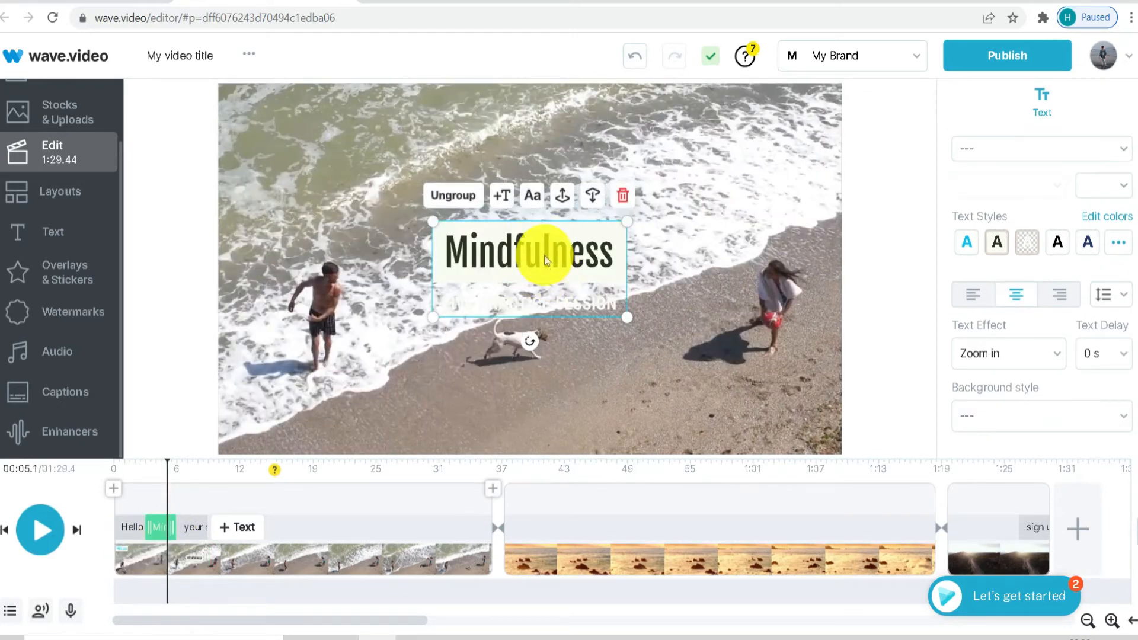
pyautogui.click(624, 196)
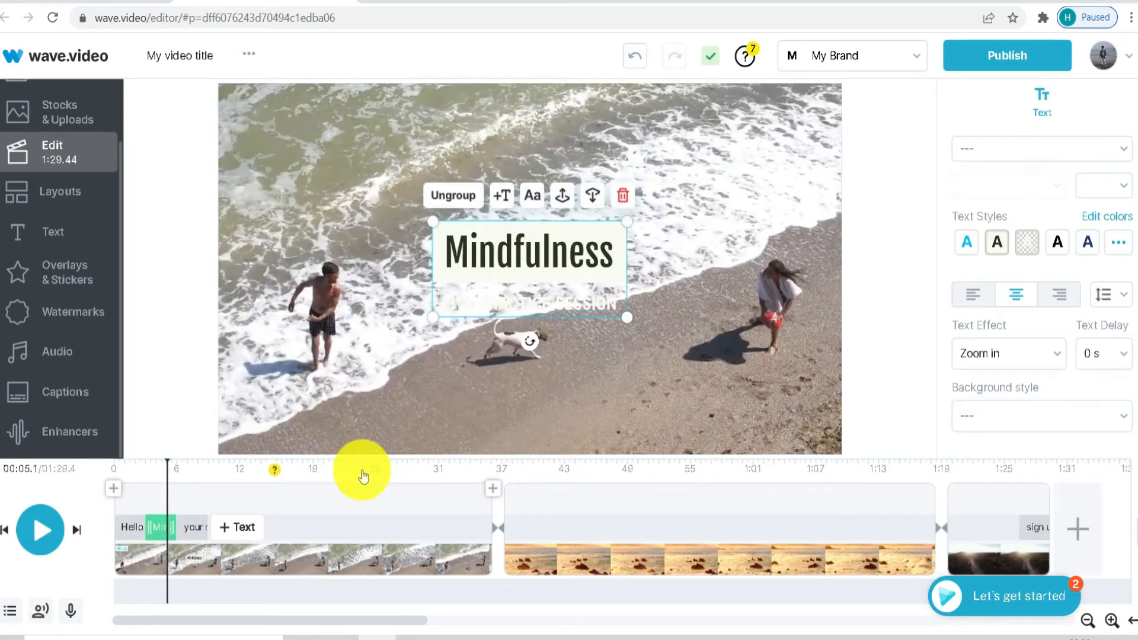
pyautogui.click(197, 529)
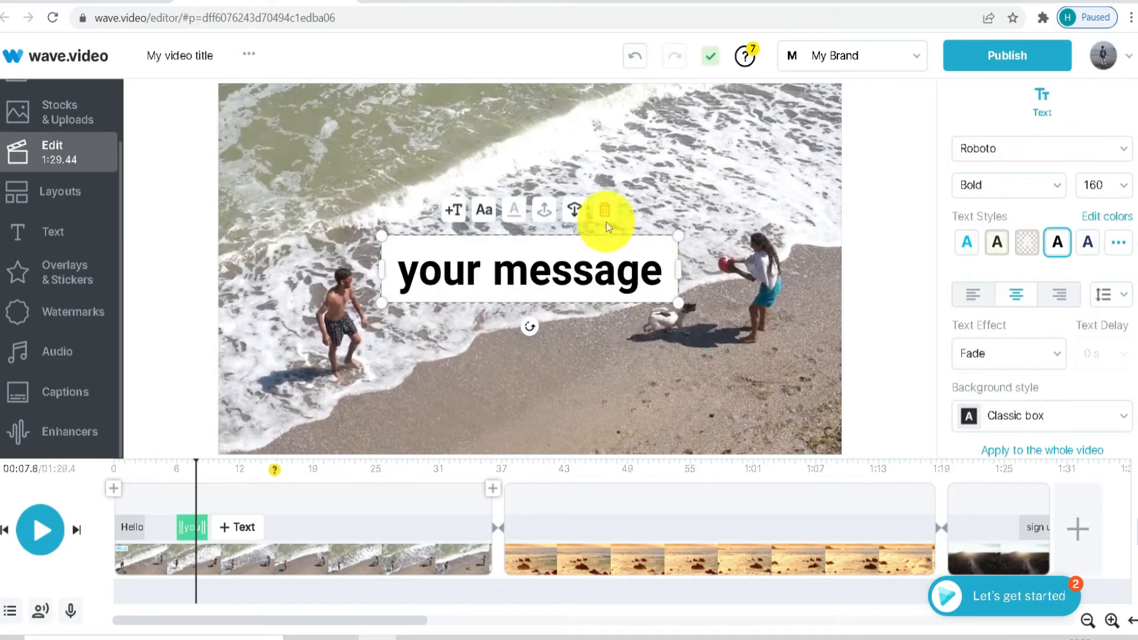
pyautogui.click(605, 210)
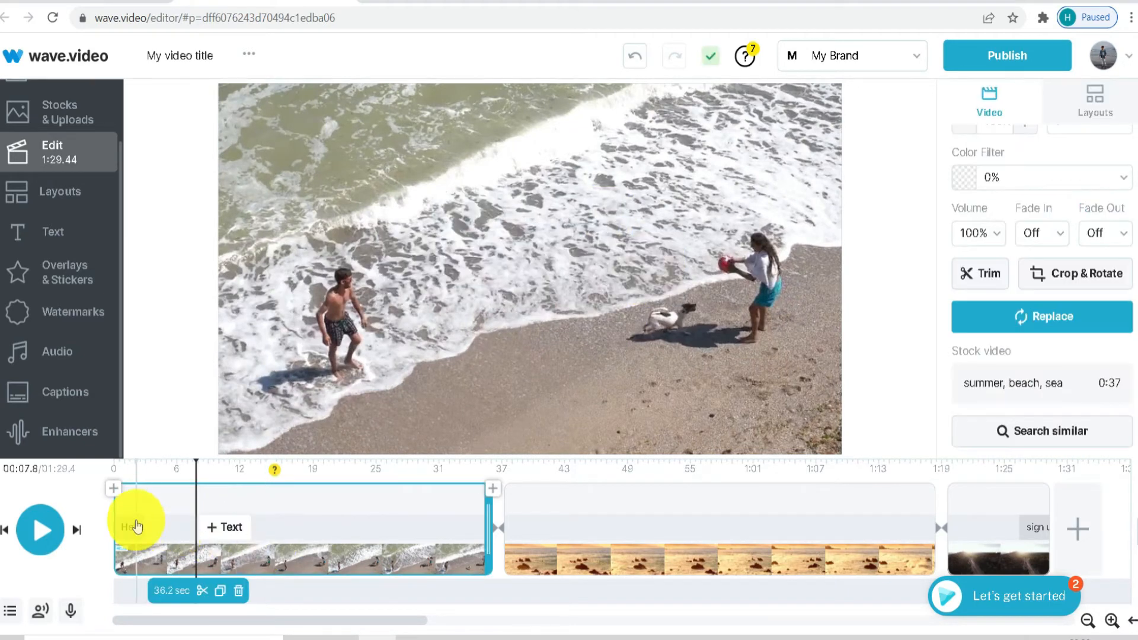
# Extend the HELLO text's duration in the timeline to 20.8 sec
pyautogui.click(142, 535)
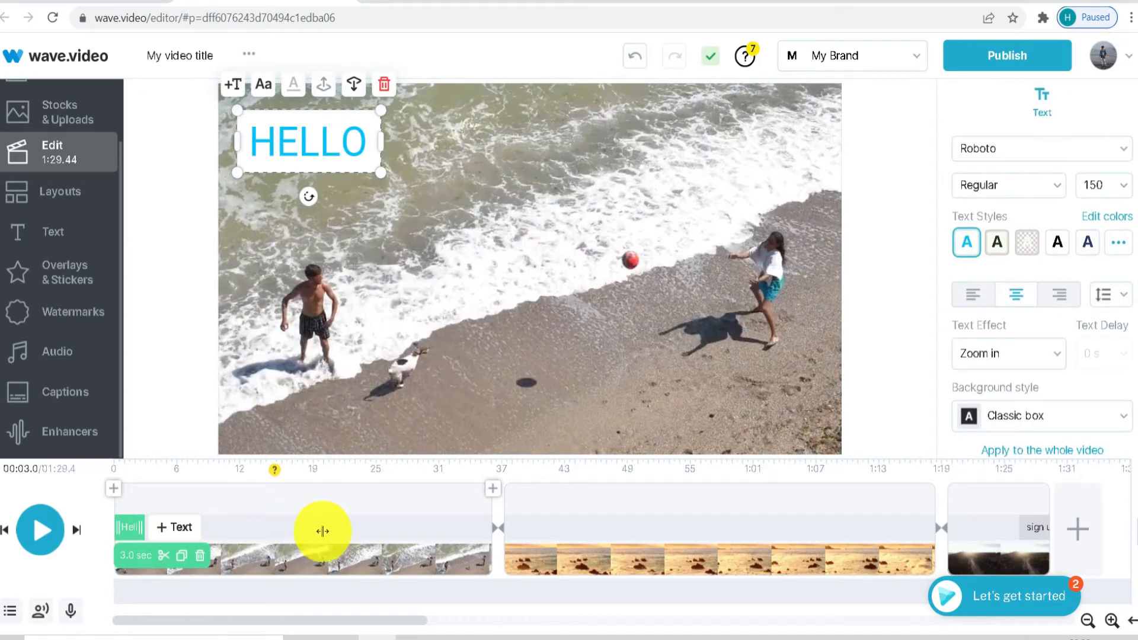
pyautogui.moveTo(333, 532); pyautogui.dragTo(330, 532)
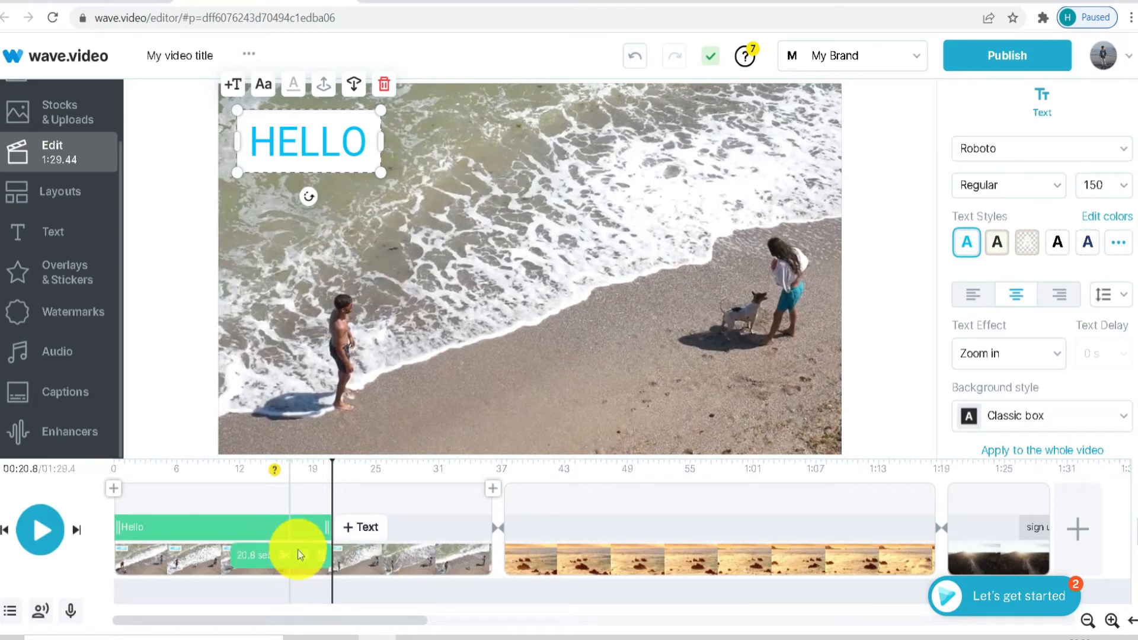
# Duplicate the HELLO text over the rest of the beach clip and delete the copy
pyautogui.click(297, 553)
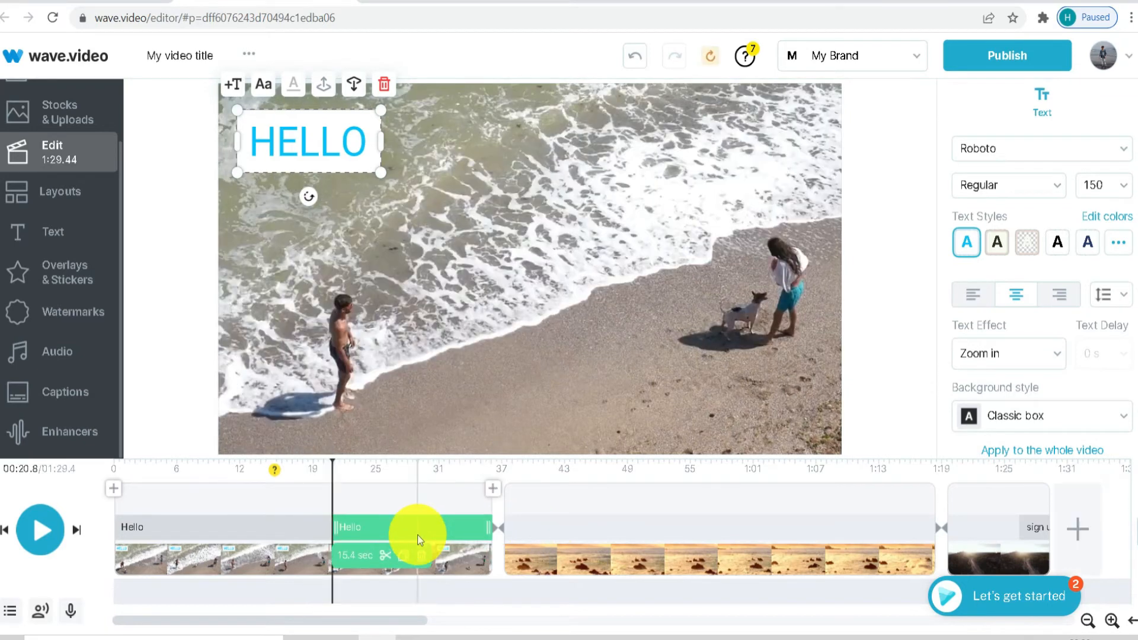
pyautogui.click(423, 557)
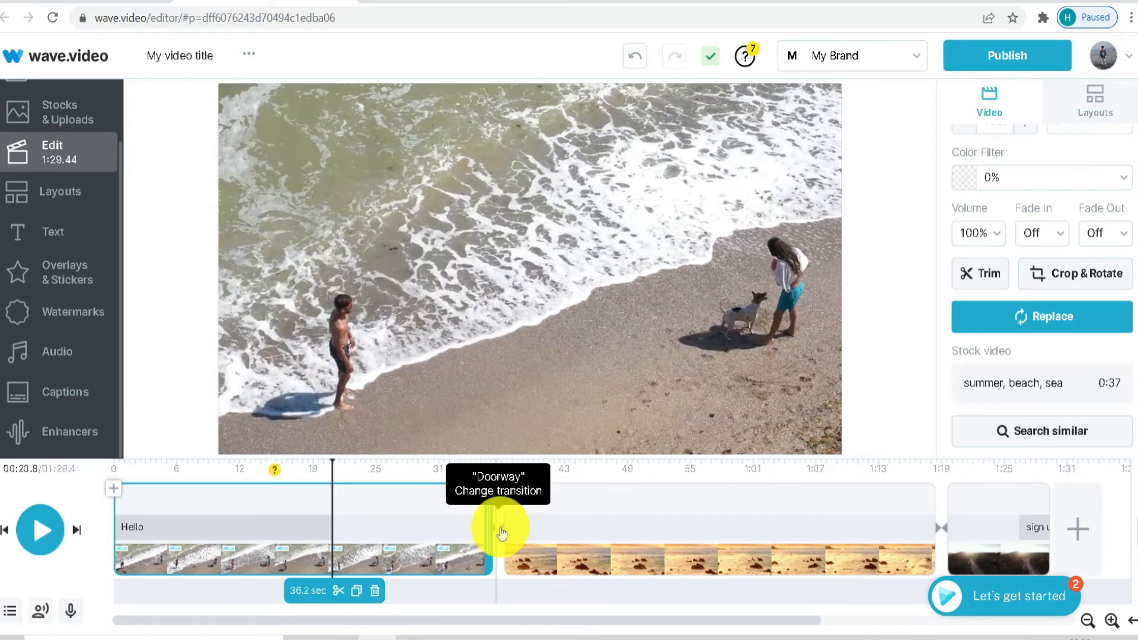
# Preview the Doorway transition between the beach clip and the golden ocean clip
pyautogui.click(501, 533)
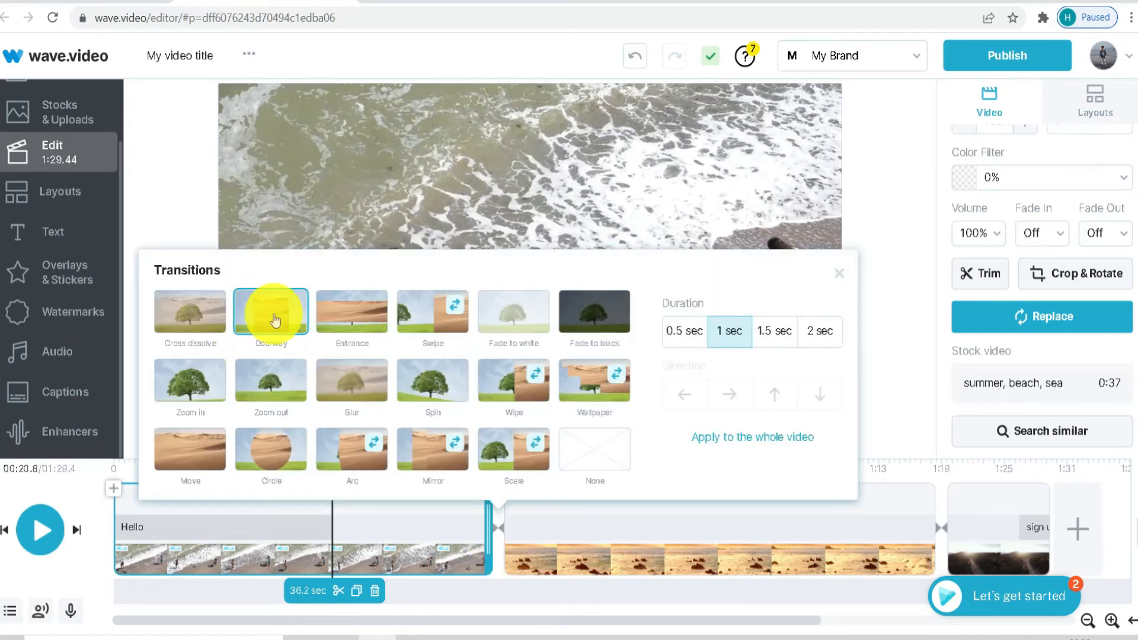
pyautogui.click(274, 320)
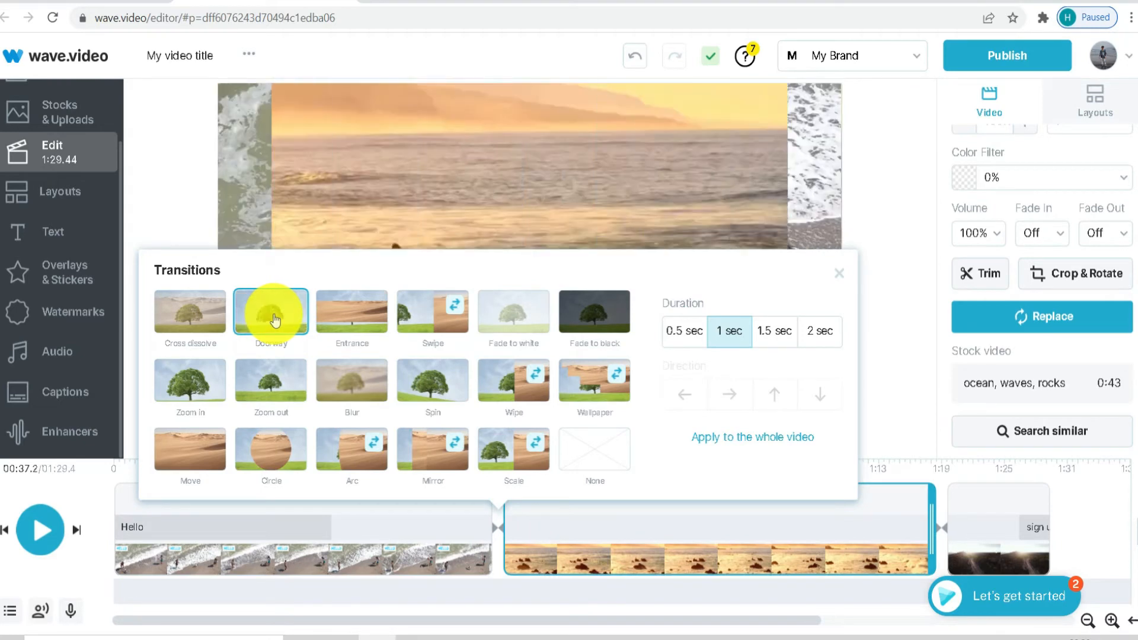
pyautogui.click(190, 217)
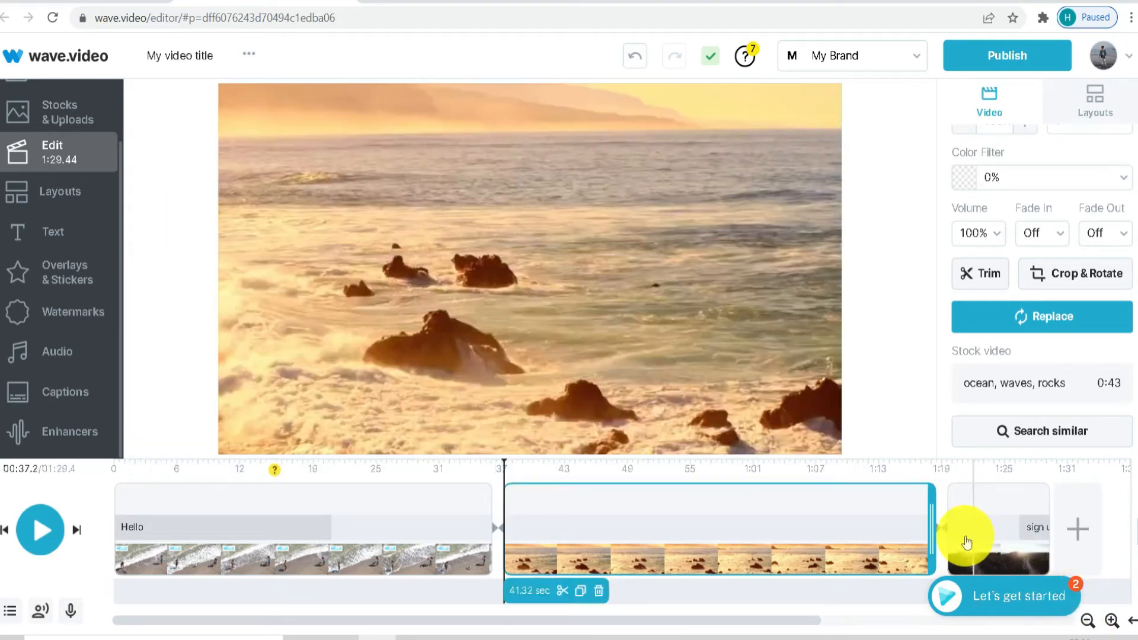
# Apply the Entrance transition between the golden ocean clip and the sunset road clip
pyautogui.click(941, 532)
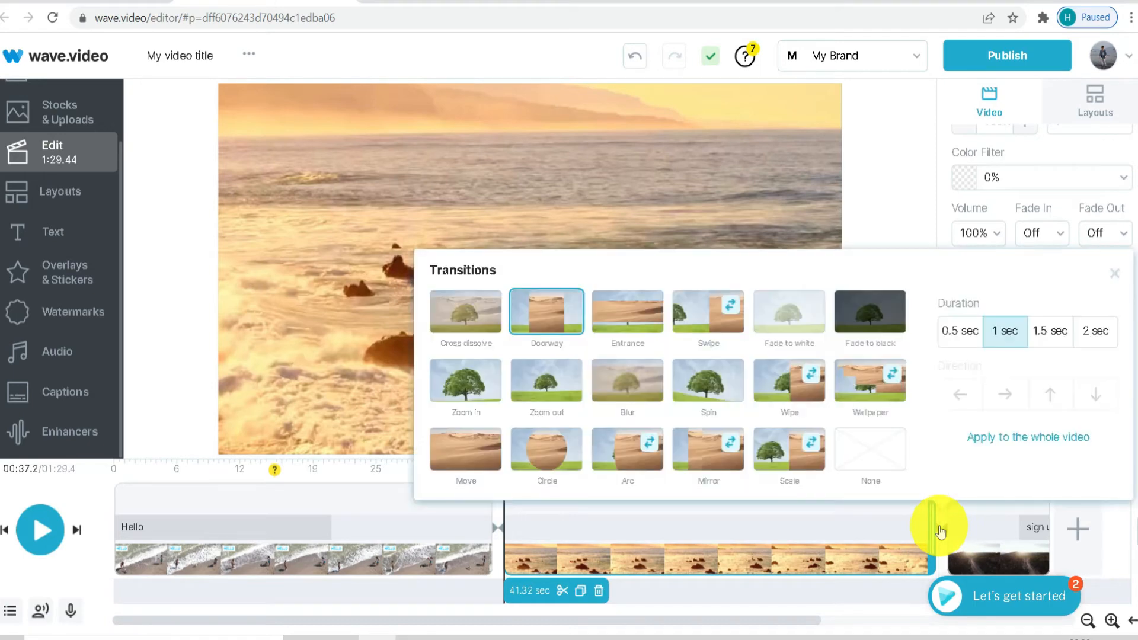
pyautogui.click(643, 327)
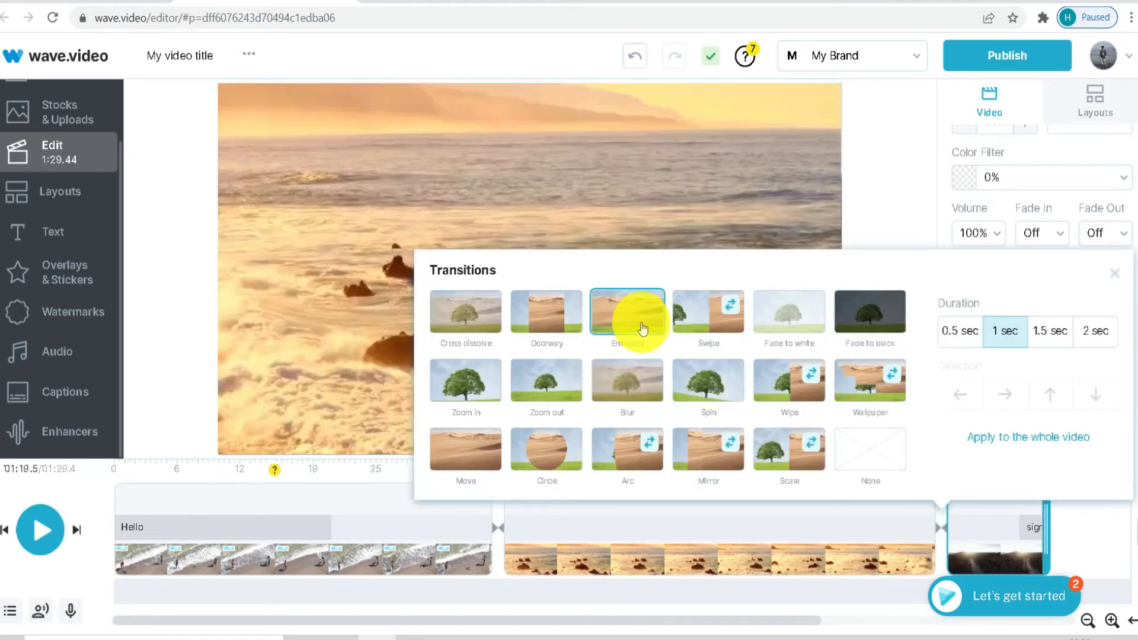
pyautogui.click(176, 285)
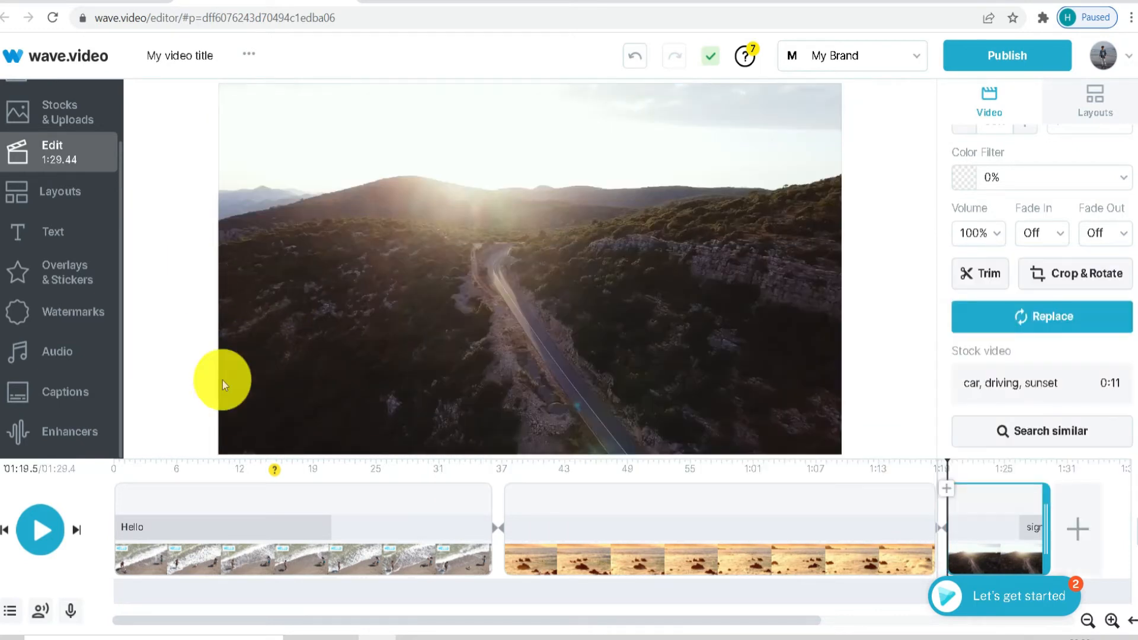
# Delete the logo placeholder beside the "sign up now" text on the sunset road clip
pyautogui.click(1017, 526)
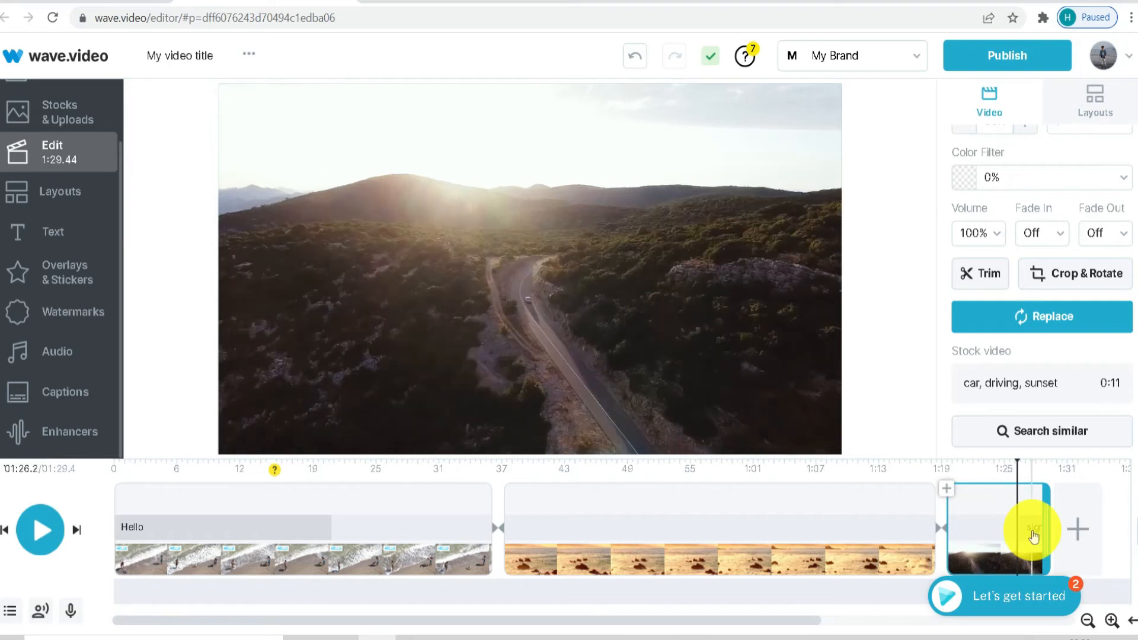
pyautogui.click(1033, 533)
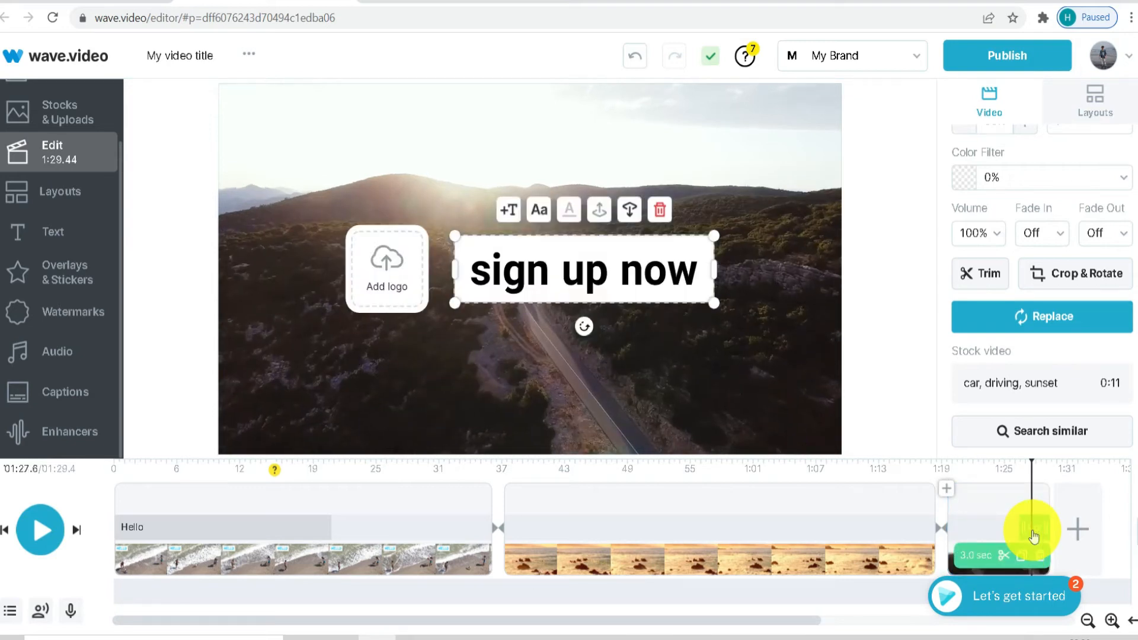
pyautogui.click(399, 259)
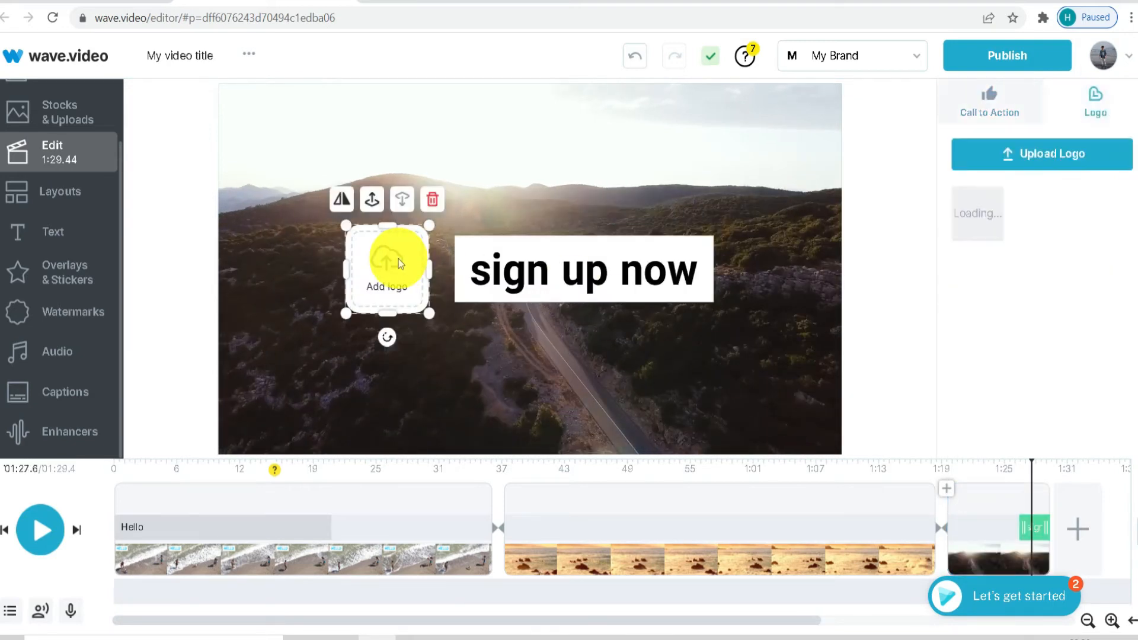
pyautogui.click(434, 202)
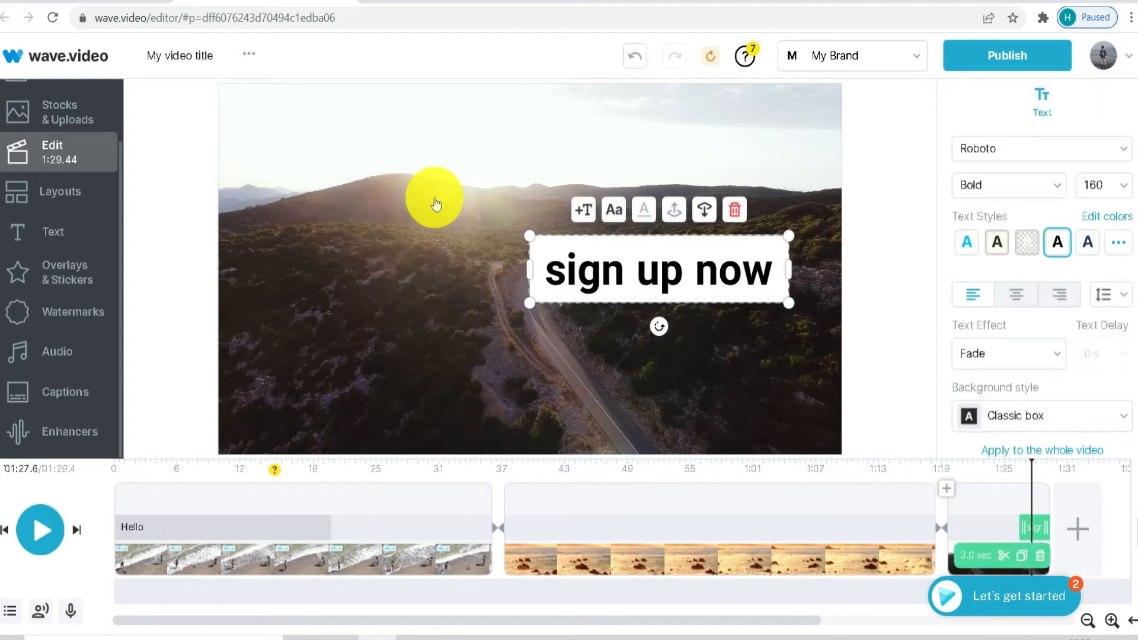
pyautogui.click(171, 302)
# Add the My Inspire track from the Inspiring category of the audio library to the video
pyautogui.click(57, 351)
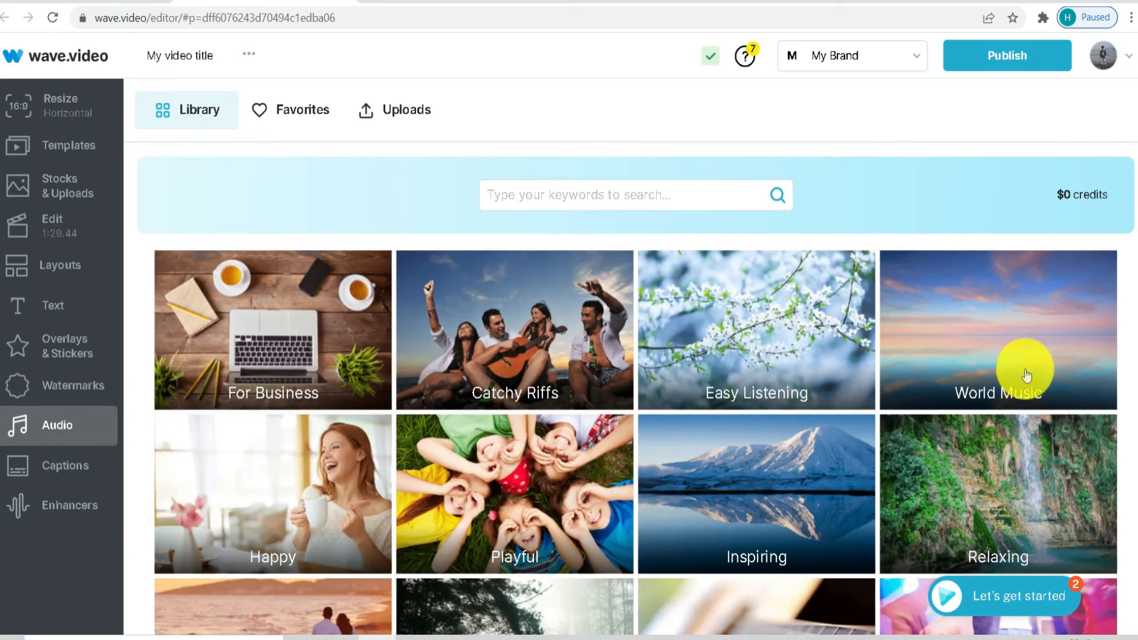
pyautogui.click(744, 513)
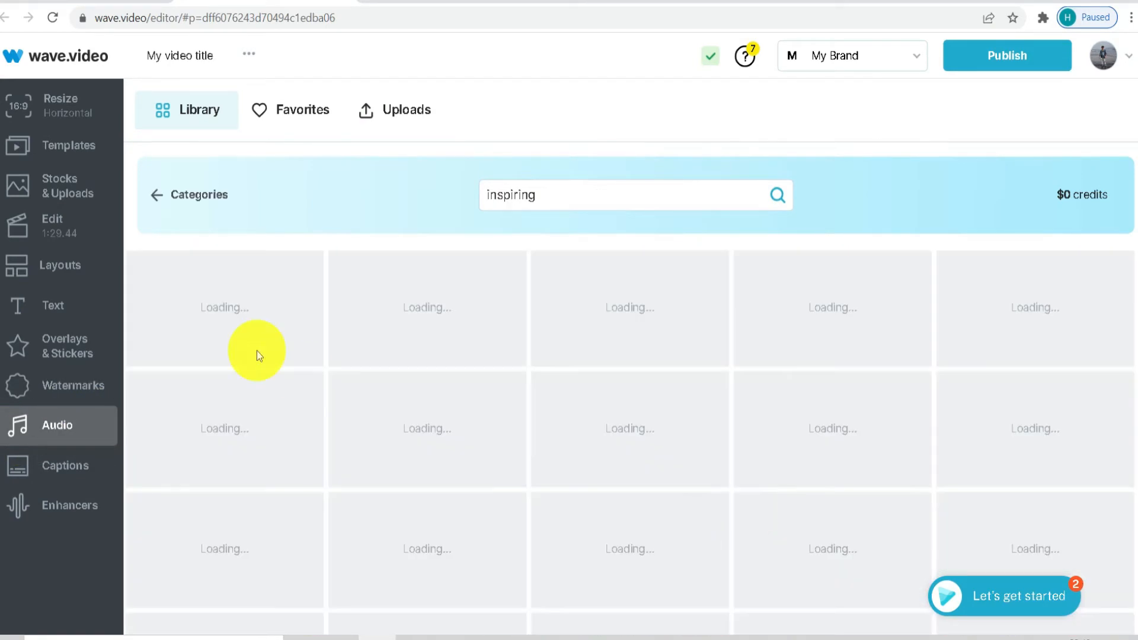
pyautogui.moveTo(241, 318)
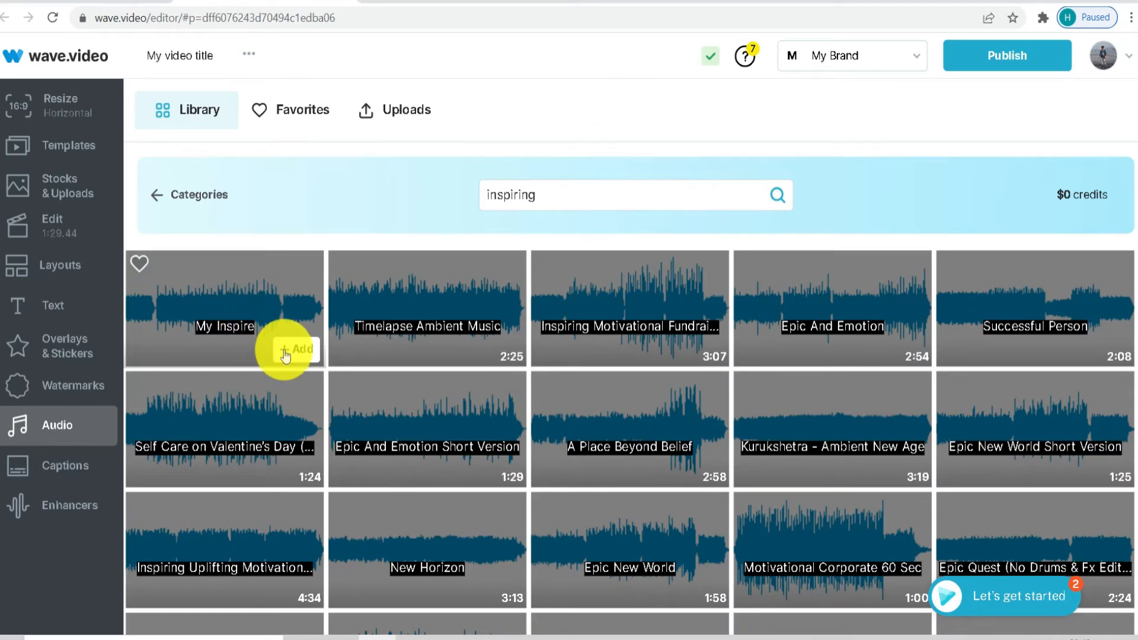
pyautogui.click(285, 355)
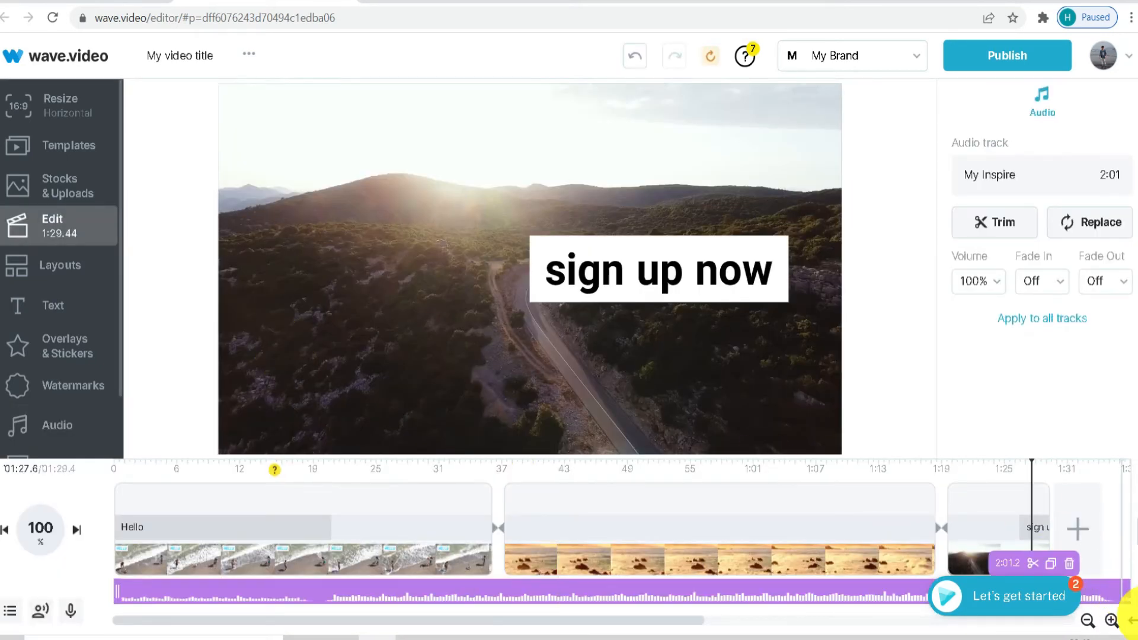
# Cut the My Inspire track at the end of the last clip and delete the leftover part beyond it
pyautogui.click(1132, 621)
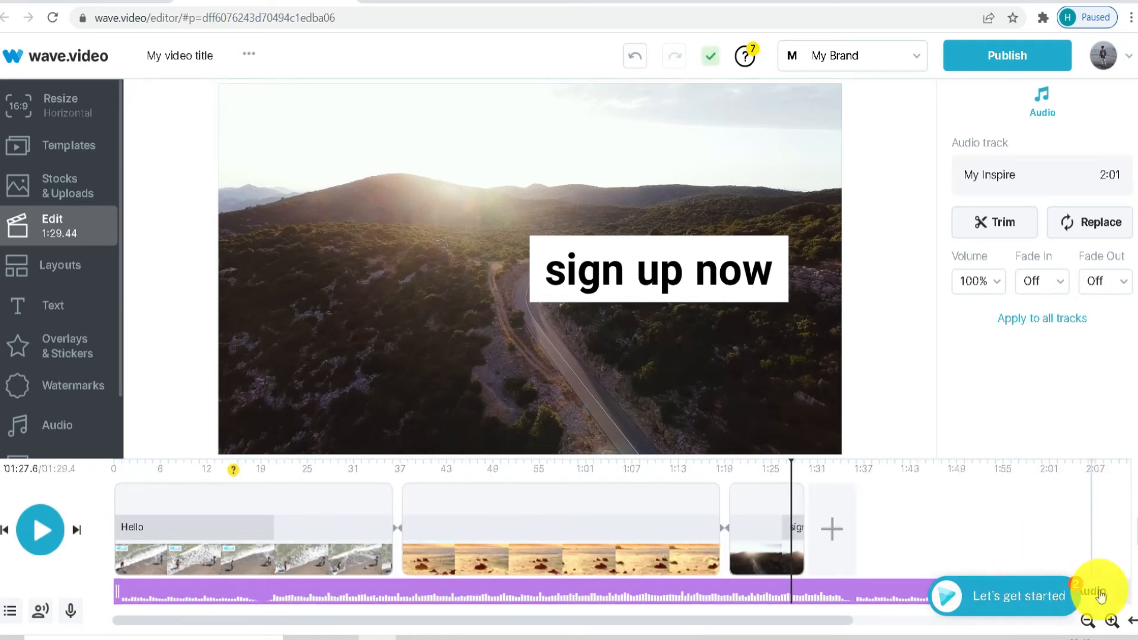
pyautogui.click(877, 592)
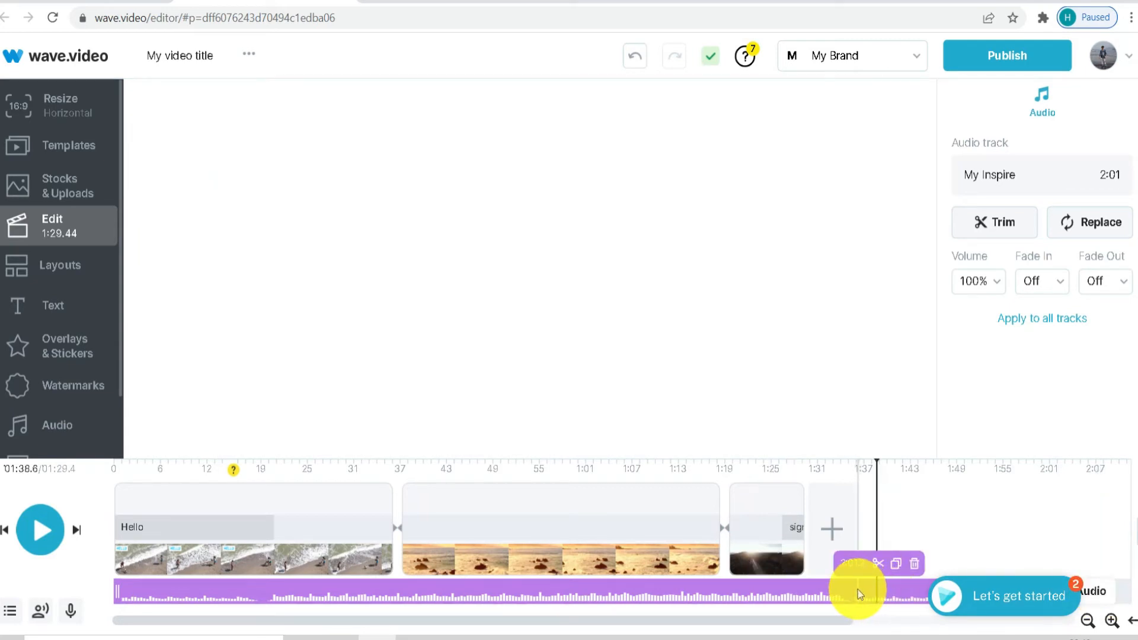
pyautogui.click(859, 589)
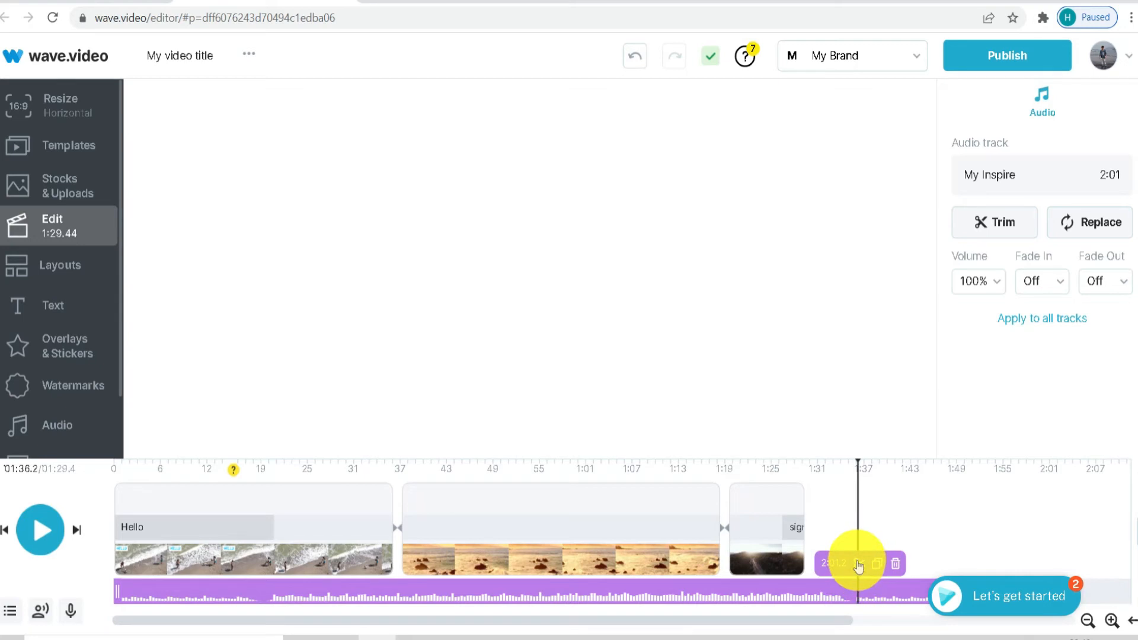
pyautogui.click(859, 564)
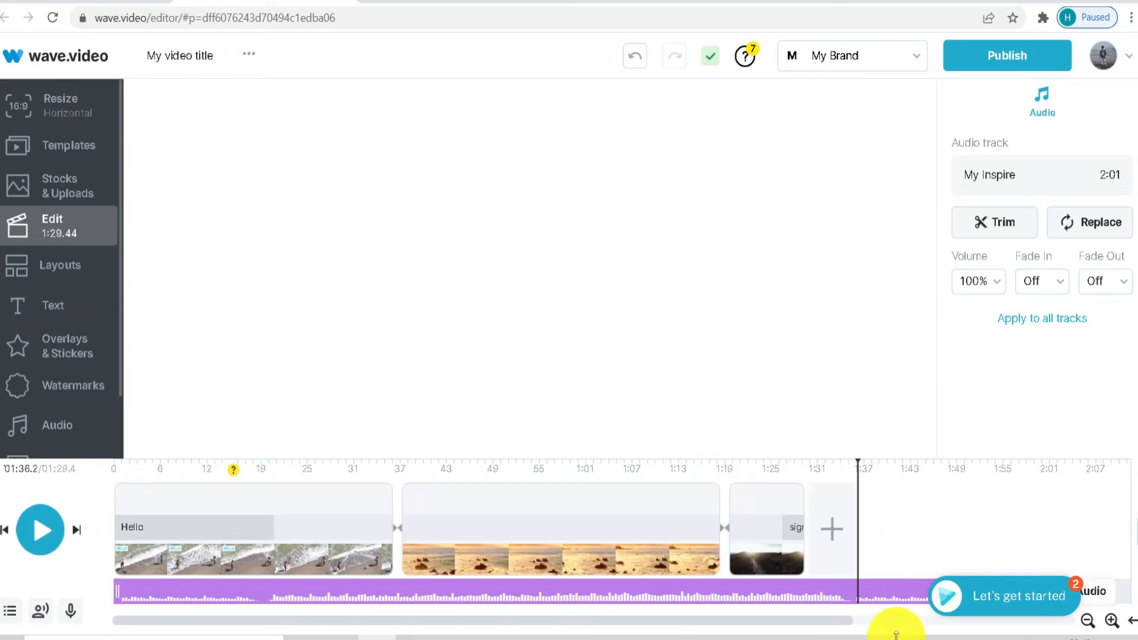
pyautogui.click(806, 591)
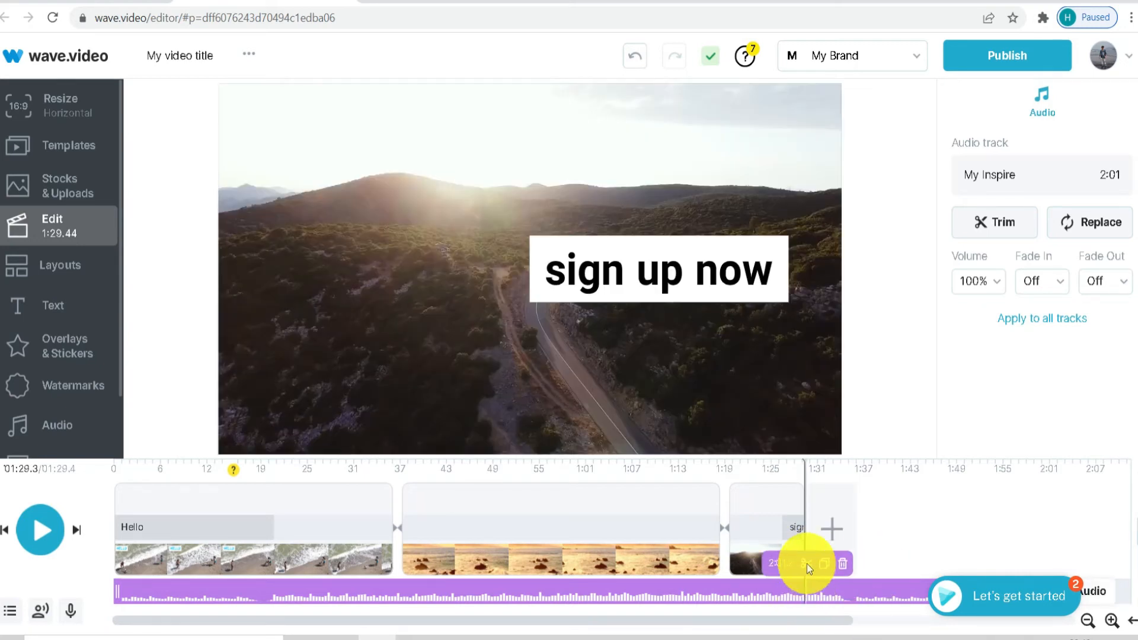
pyautogui.click(806, 564)
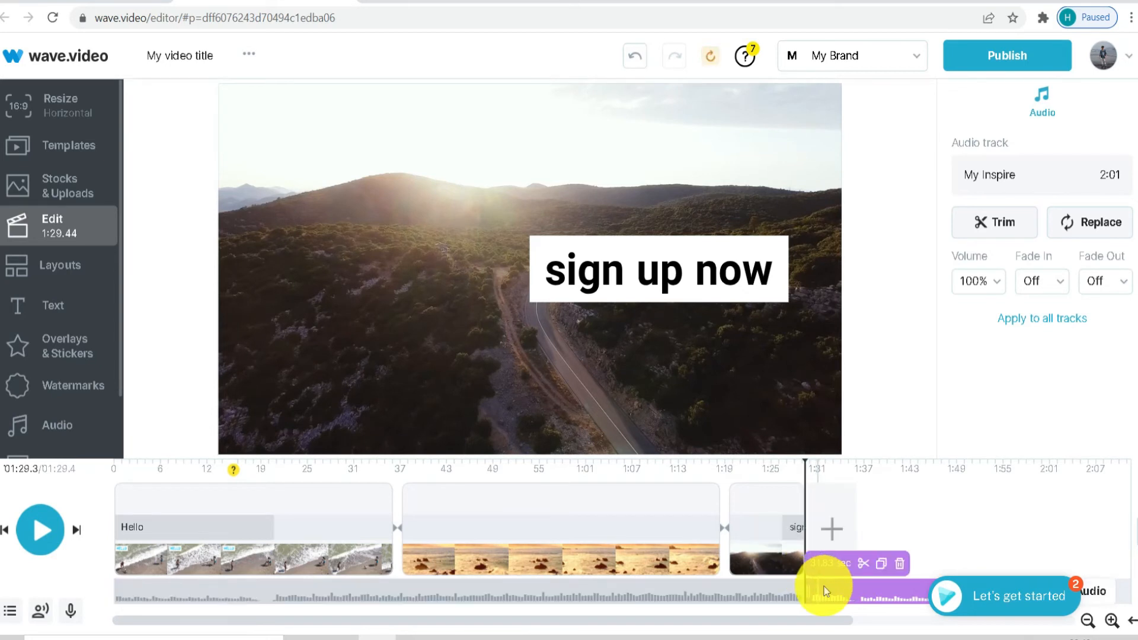
pyautogui.click(825, 591)
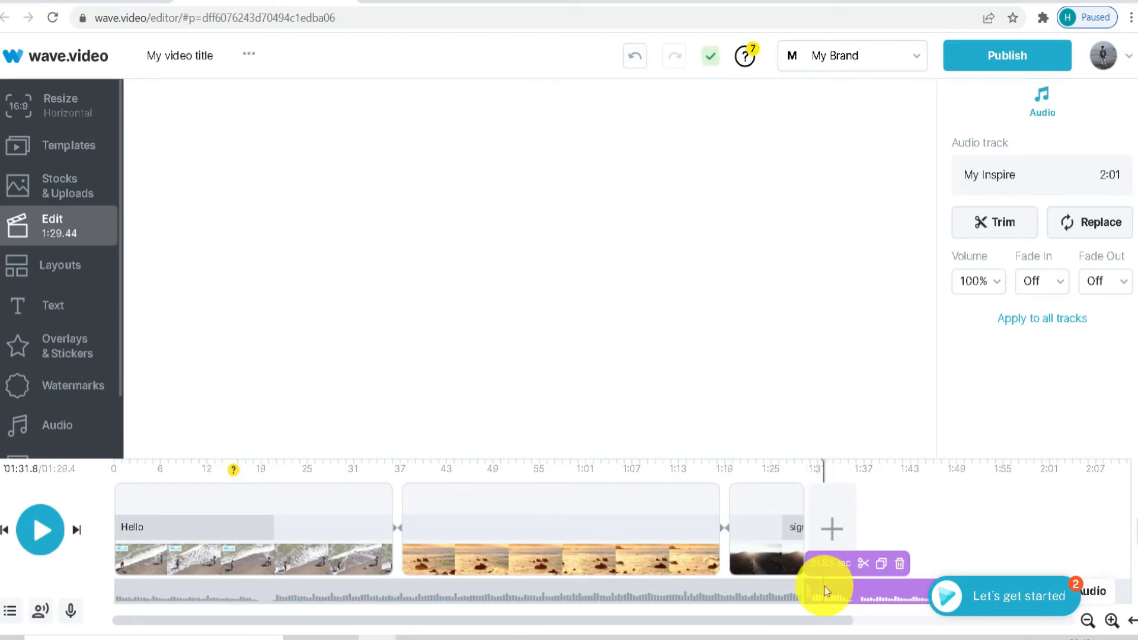
pyautogui.click(900, 563)
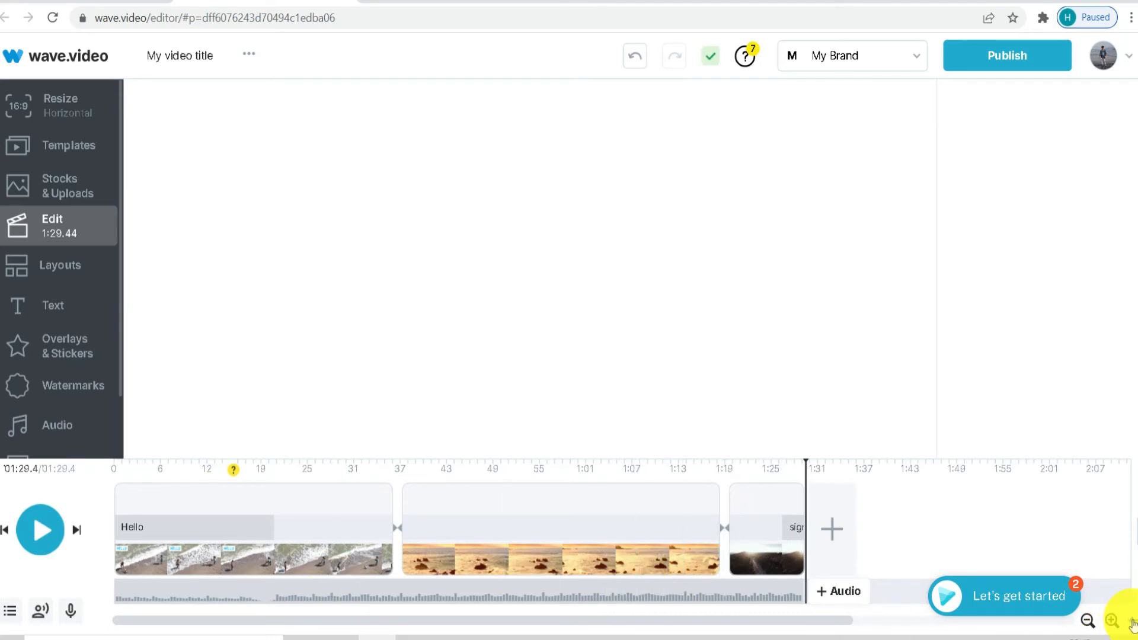
# Split the beach clip at the end of the Hello text and apply a 2 sec Circle transition between the two parts
pyautogui.click(1111, 620)
pyautogui.click(225, 537)
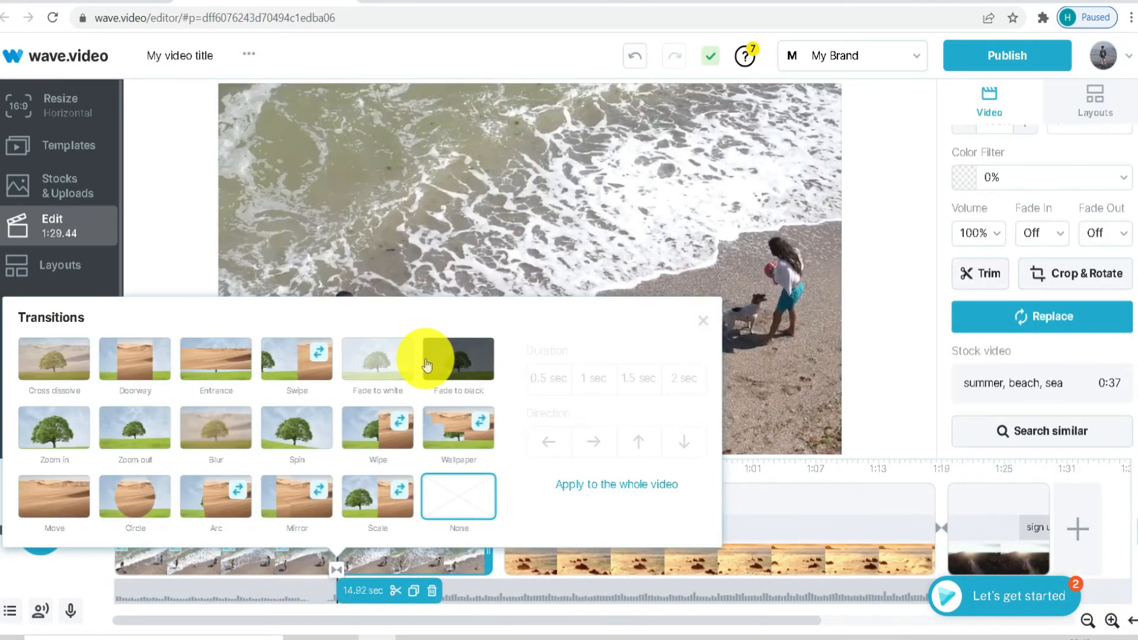
pyautogui.click(56, 438)
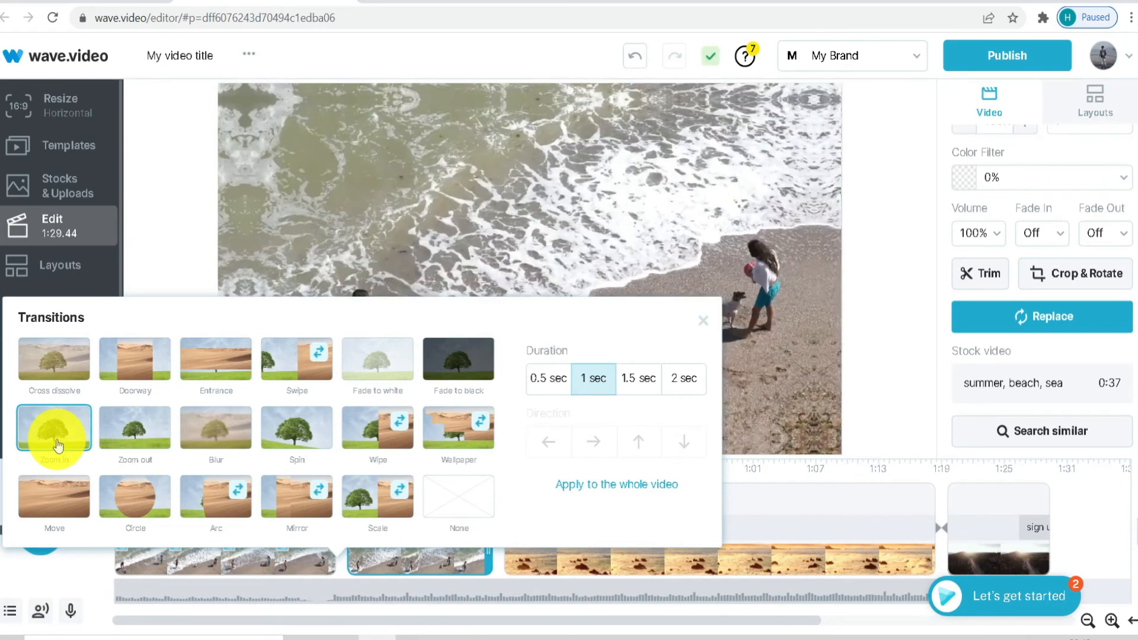
pyautogui.click(61, 371)
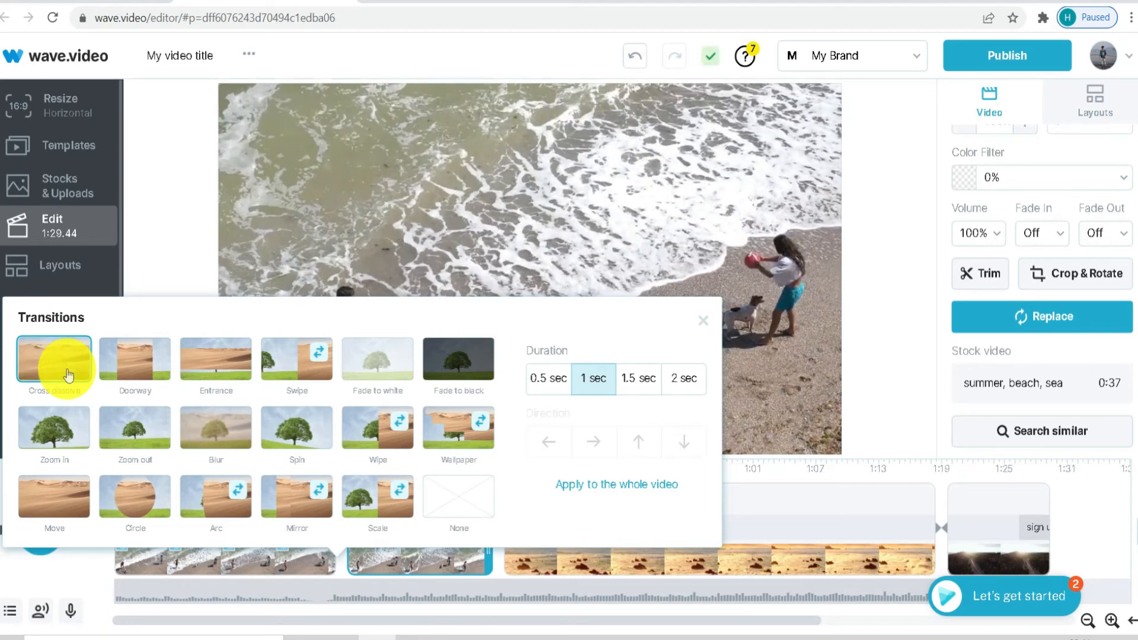
pyautogui.click(142, 508)
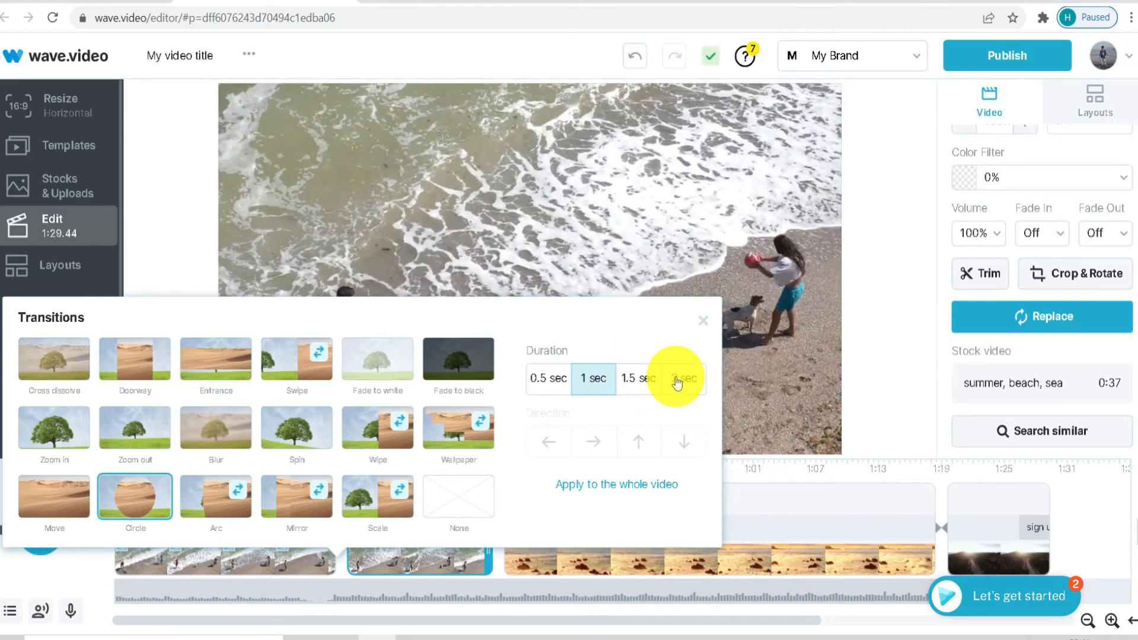
pyautogui.click(678, 383)
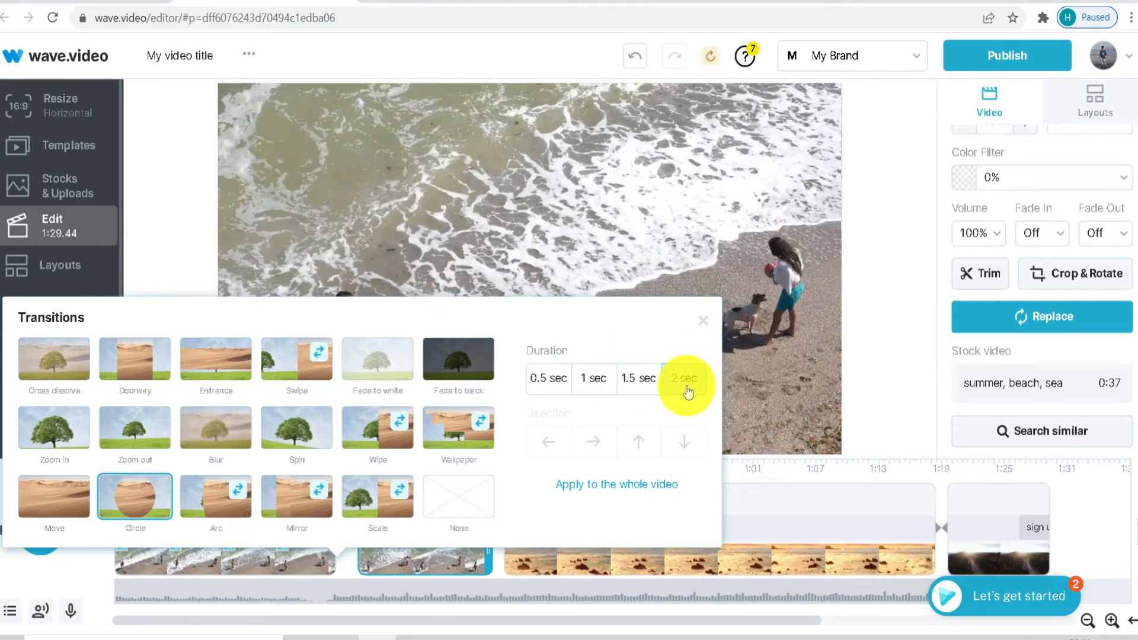
pyautogui.click(888, 353)
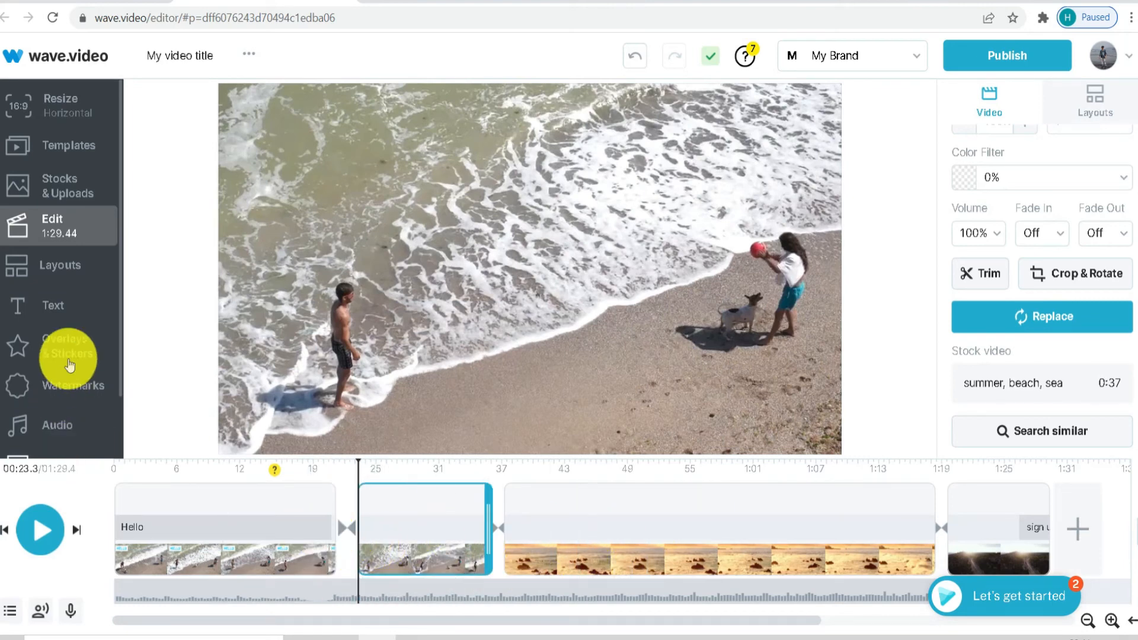
# Generate a text-to-speech voiceover saying "hello" in US English with the Salli voice and add it to the video
pyautogui.scroll(-1, 71, 354)
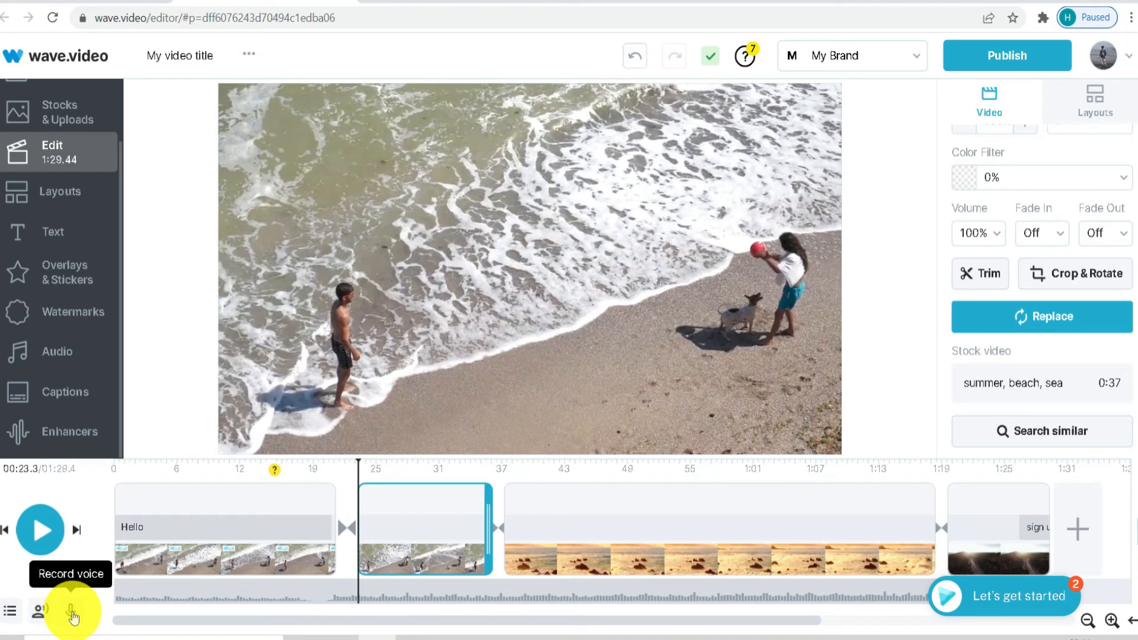
pyautogui.click(40, 611)
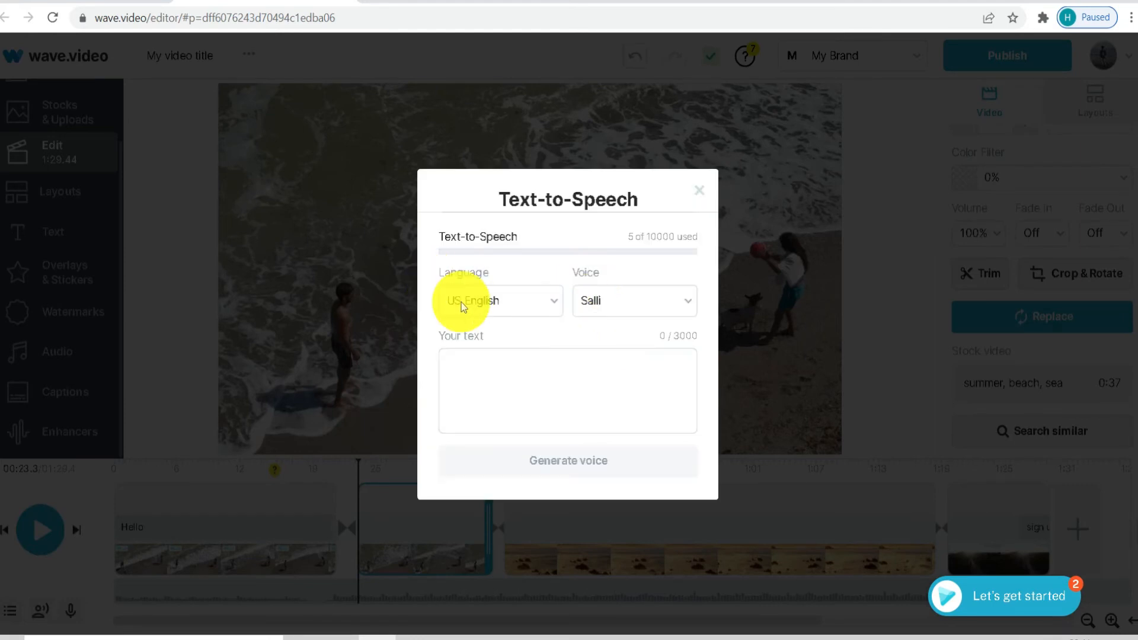
pyautogui.click(491, 377)
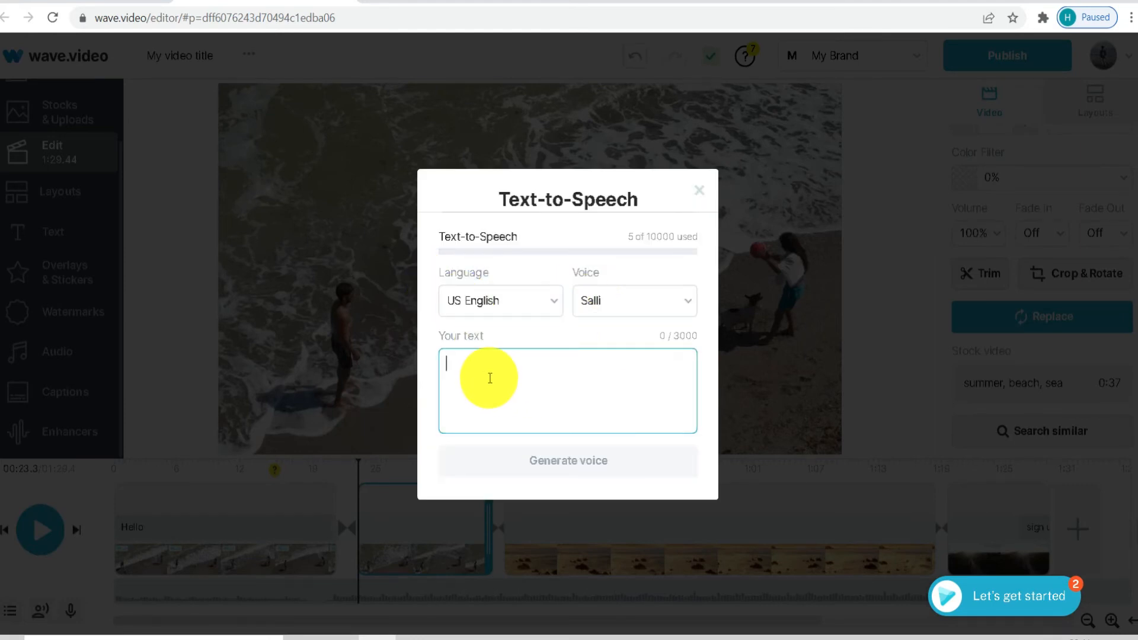
pyautogui.write('hello')
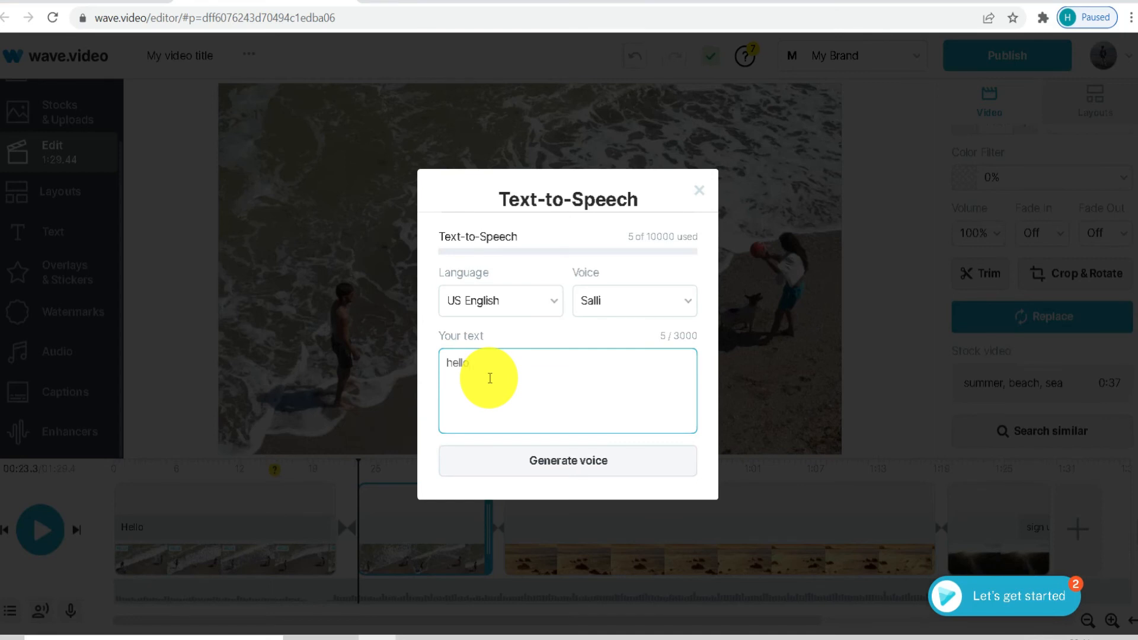
pyautogui.click(565, 468)
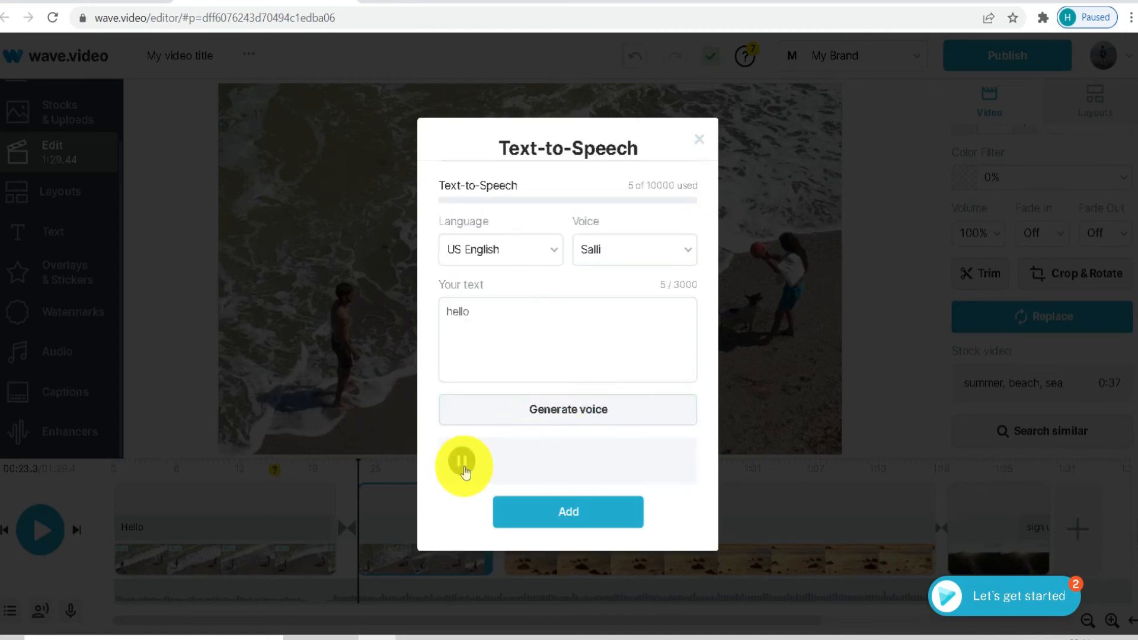
pyautogui.click(578, 511)
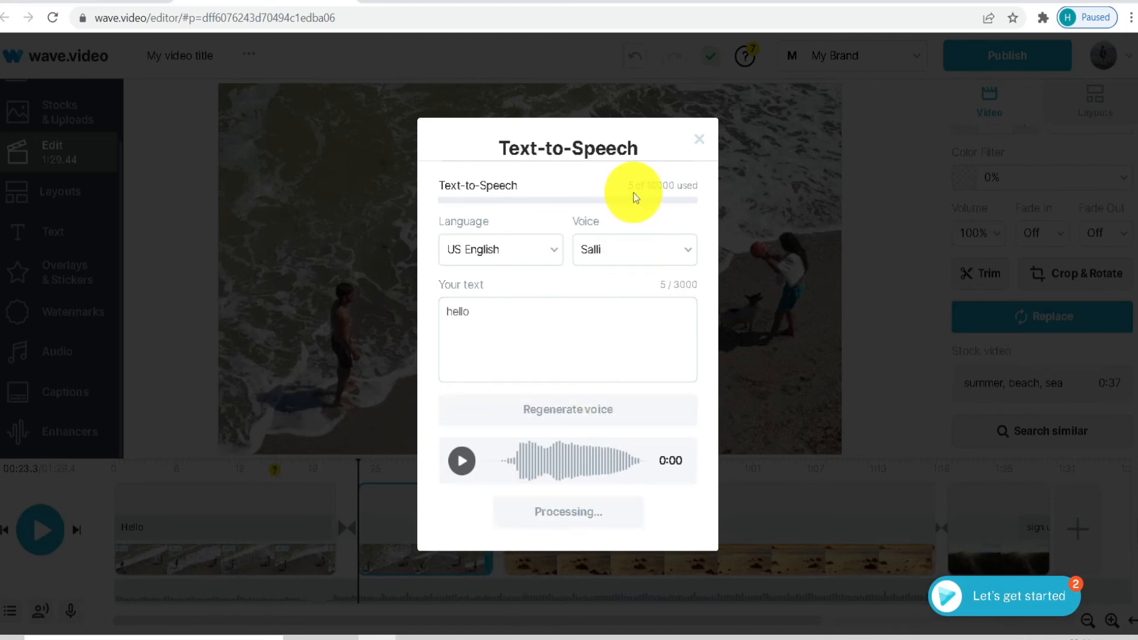
# Browse the languages available for text-to-speech, leaving the selection as it is
pyautogui.click(551, 255)
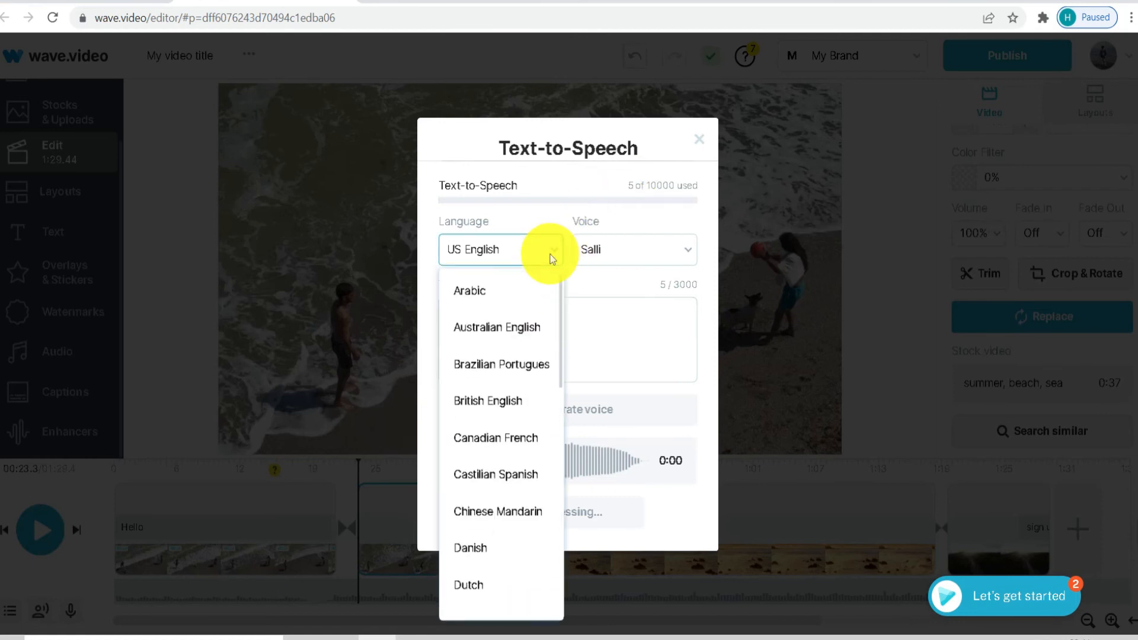
pyautogui.scroll(-10, 490, 355)
pyautogui.scroll(10, 500, 407)
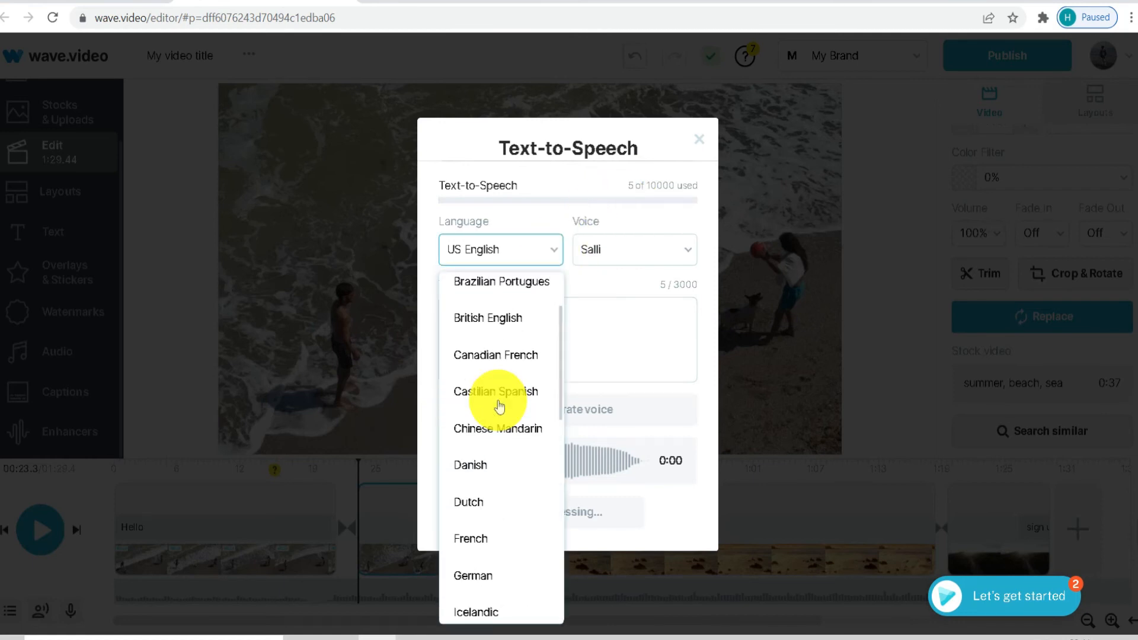
pyautogui.scroll(2, 500, 407)
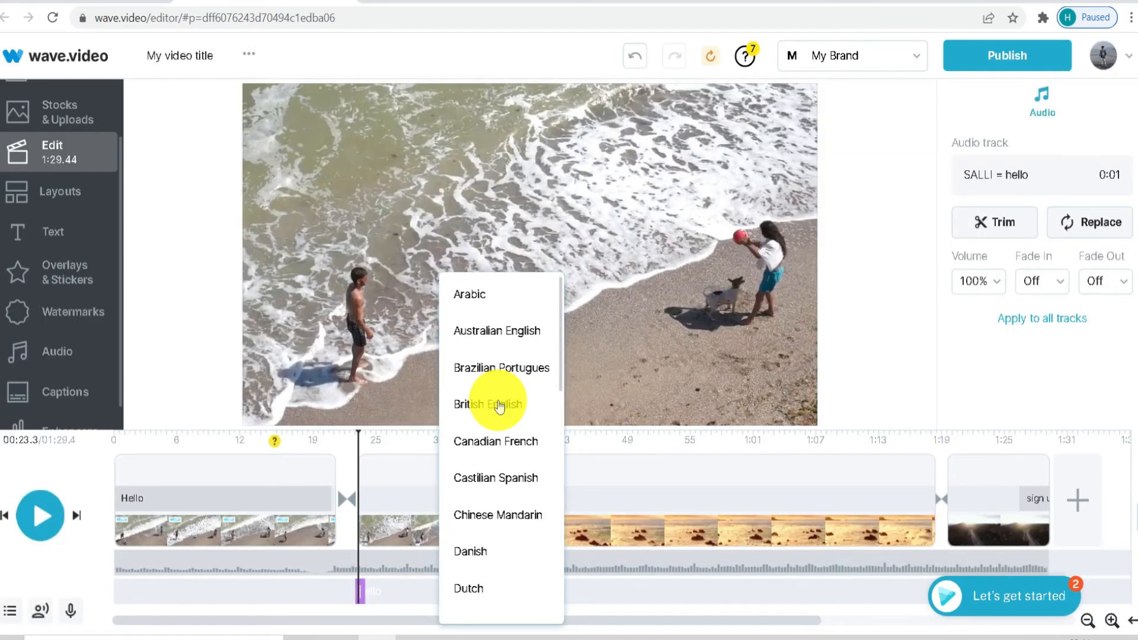
pyautogui.click(659, 387)
pyautogui.click(75, 612)
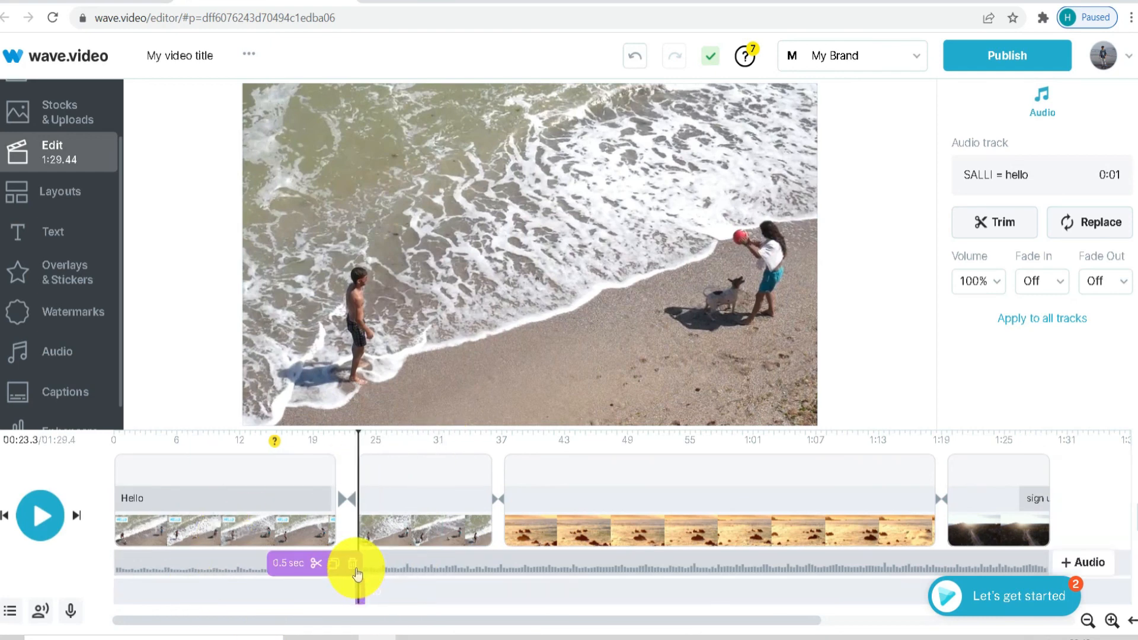
# Delete the hello voiceover from the audio timeline and select the HELLO text near the start of the first beach clip
pyautogui.click(353, 565)
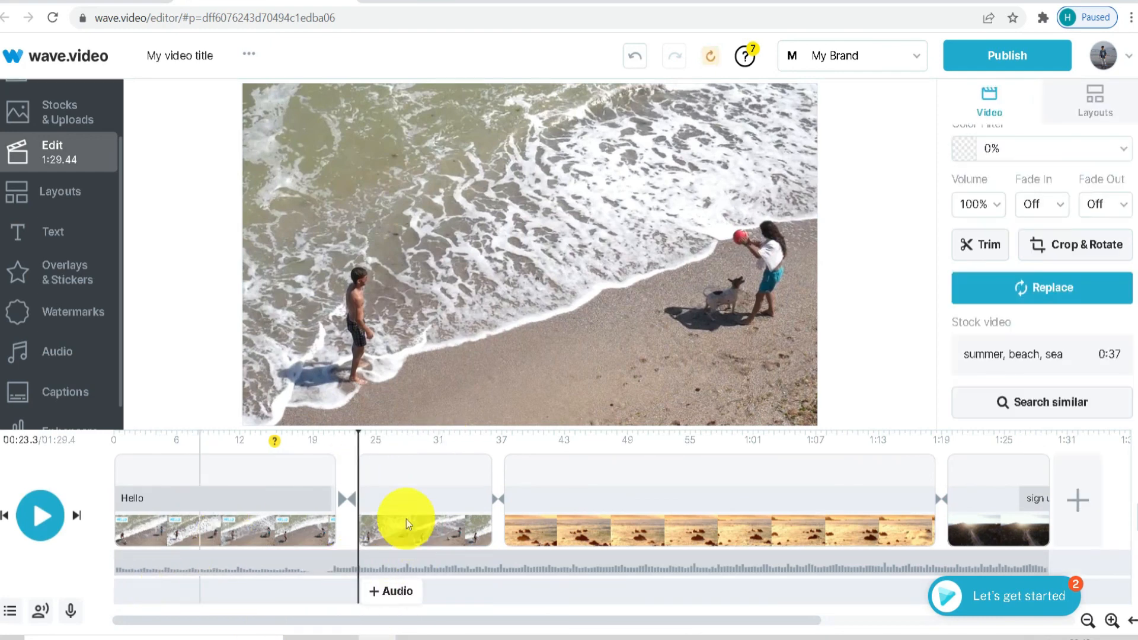
pyautogui.moveTo(358, 438); pyautogui.dragTo(358, 438)
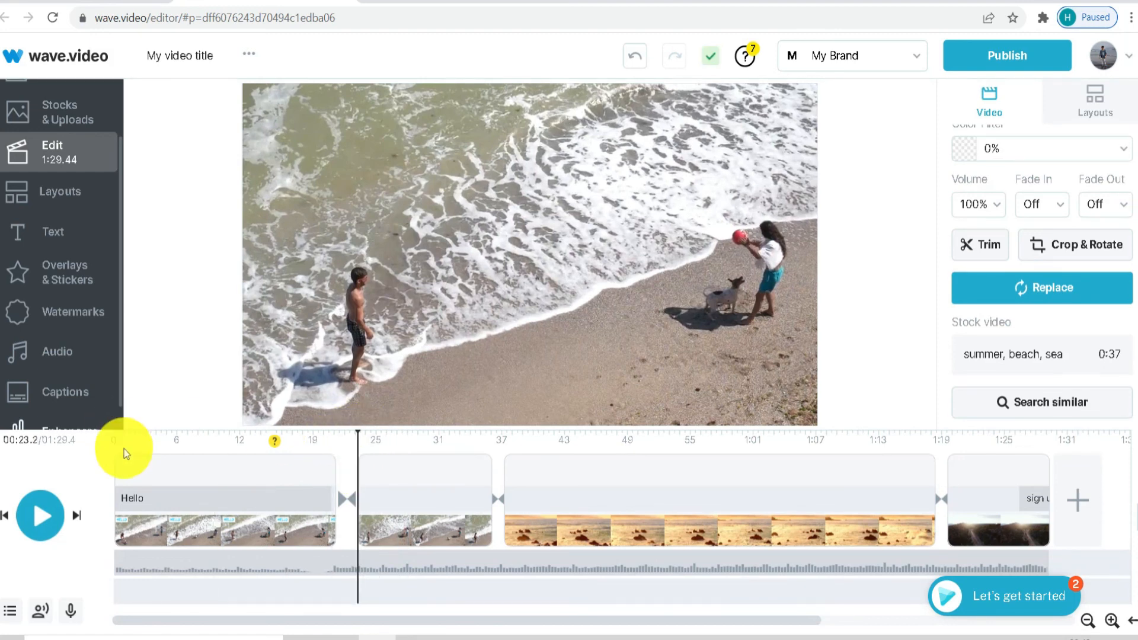
pyautogui.click(123, 446)
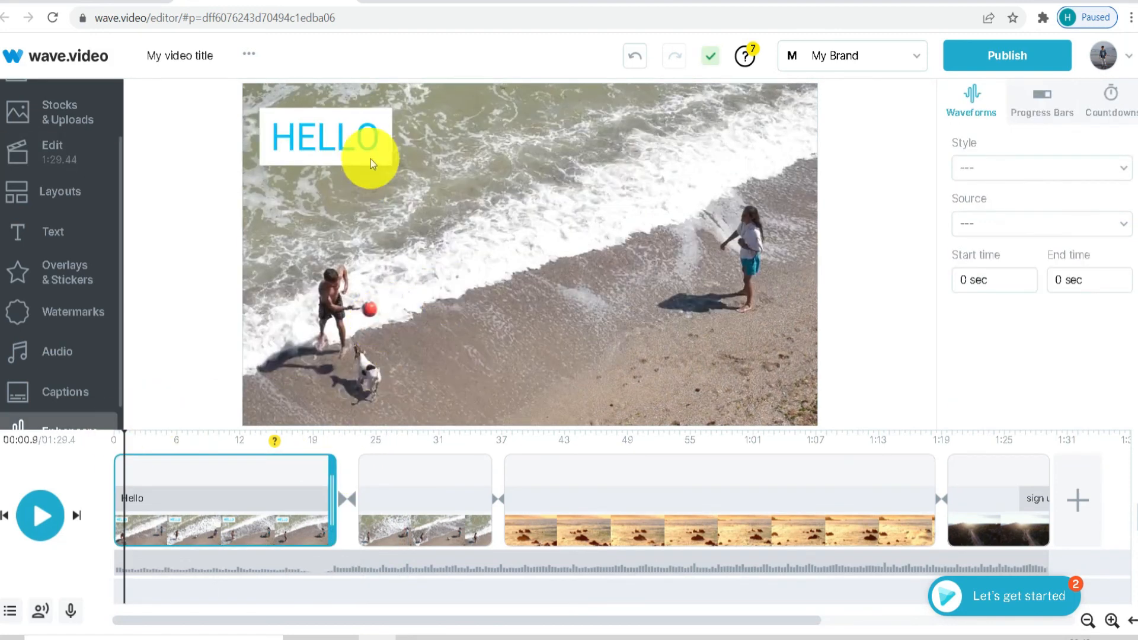
pyautogui.click(346, 140)
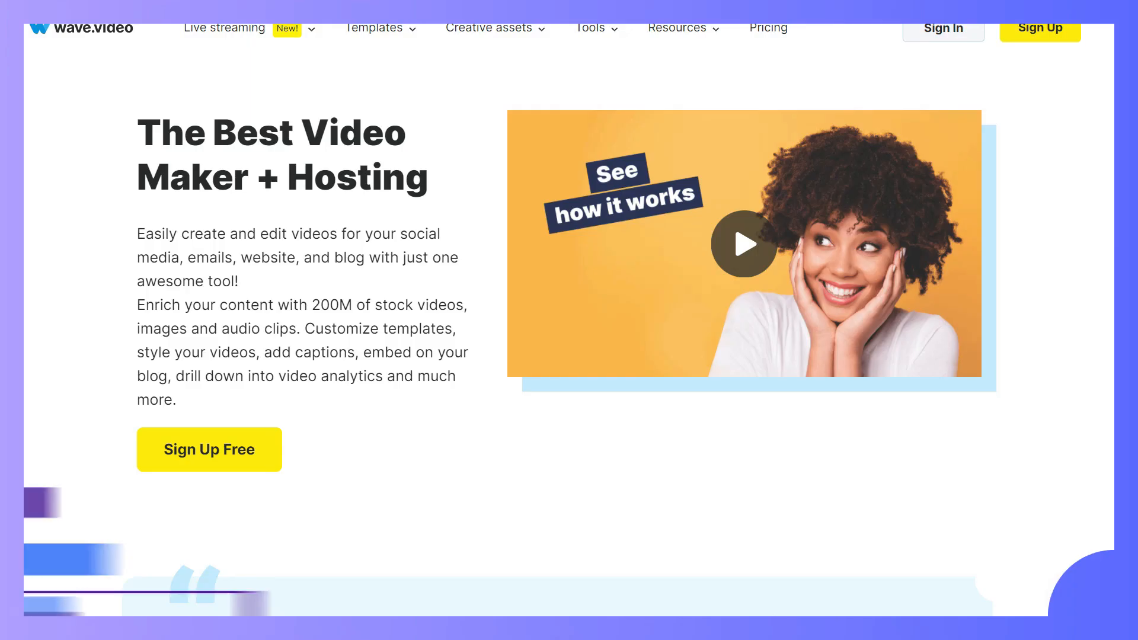
pyautogui.scroll(-1, 569, 320)
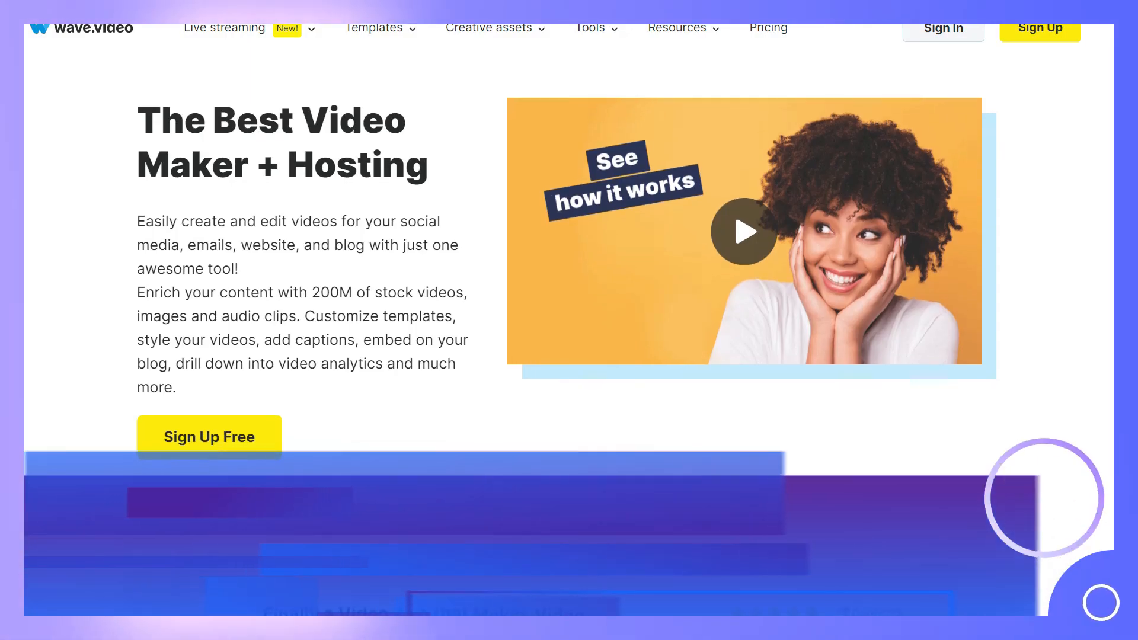
pyautogui.scroll(-2, 569, 320)
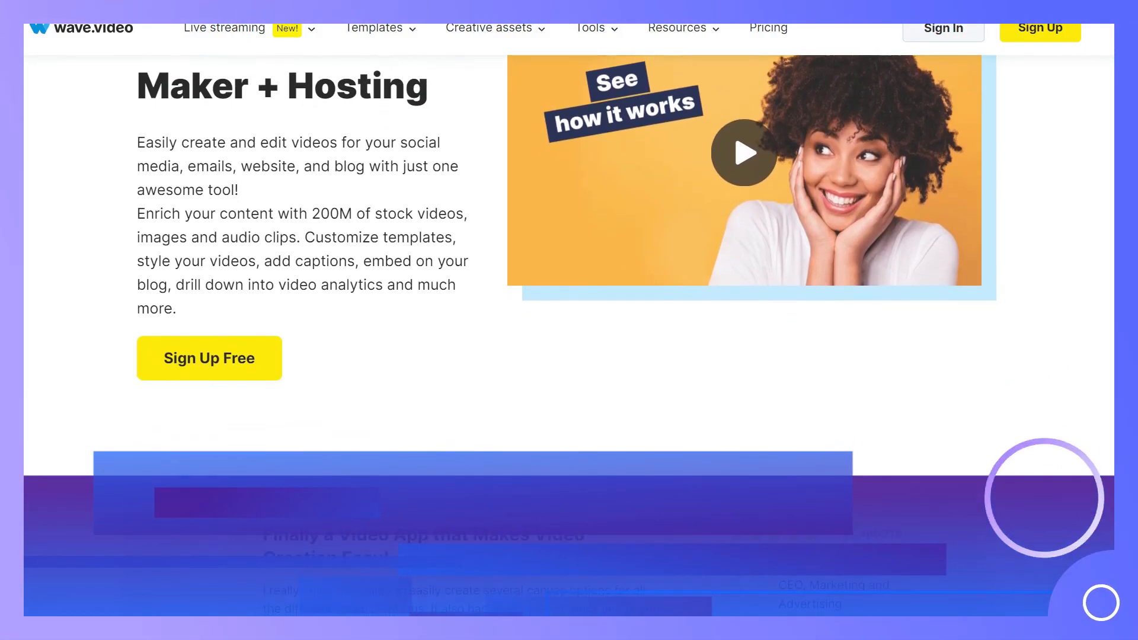
pyautogui.scroll(-2, 570, 320)
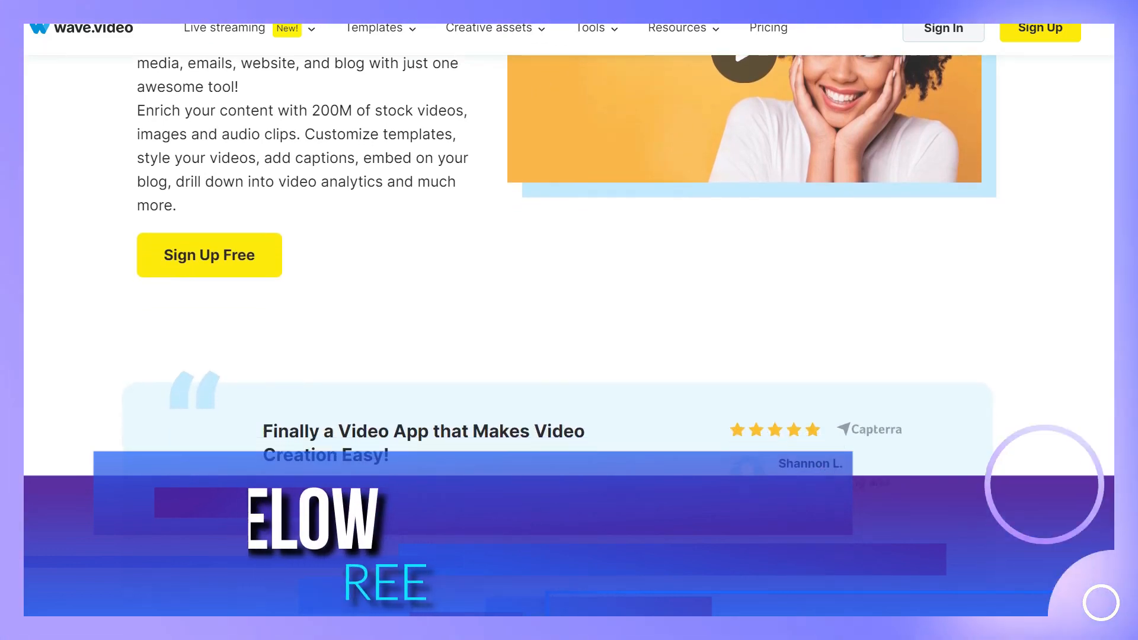
pyautogui.scroll(-3, 569, 320)
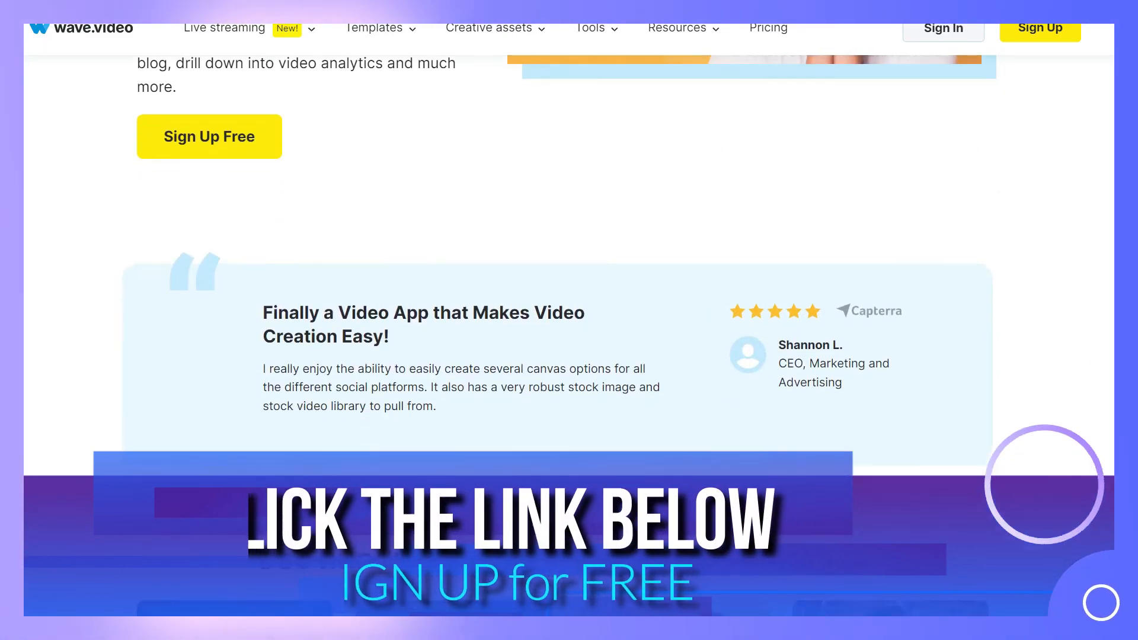
pyautogui.scroll(-4, 569, 320)
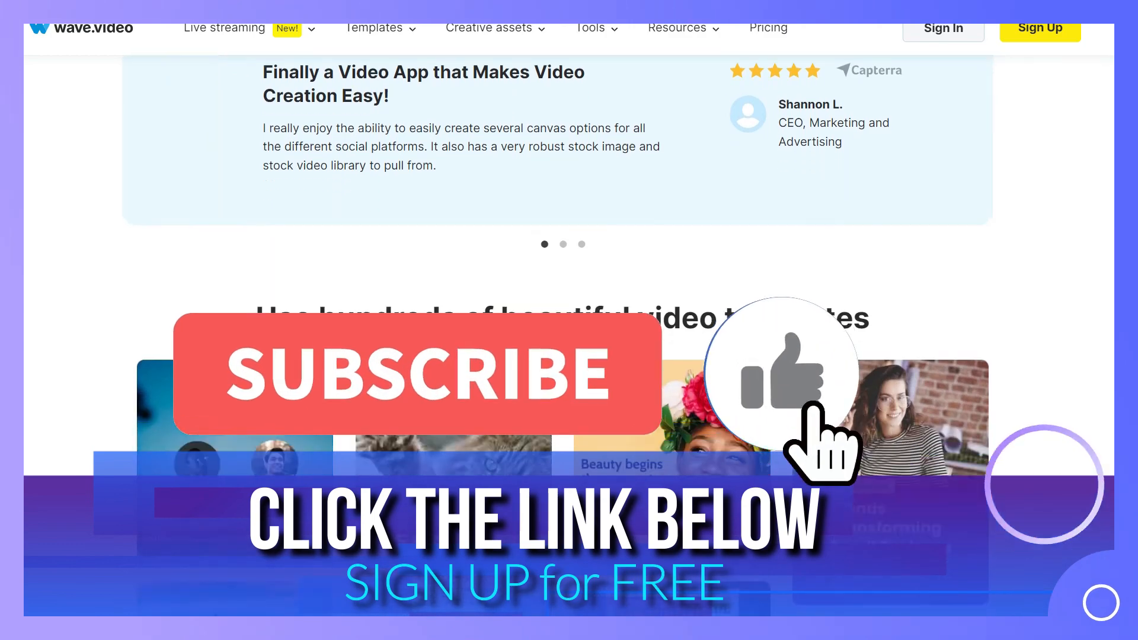
pyautogui.scroll(-3, 569, 320)
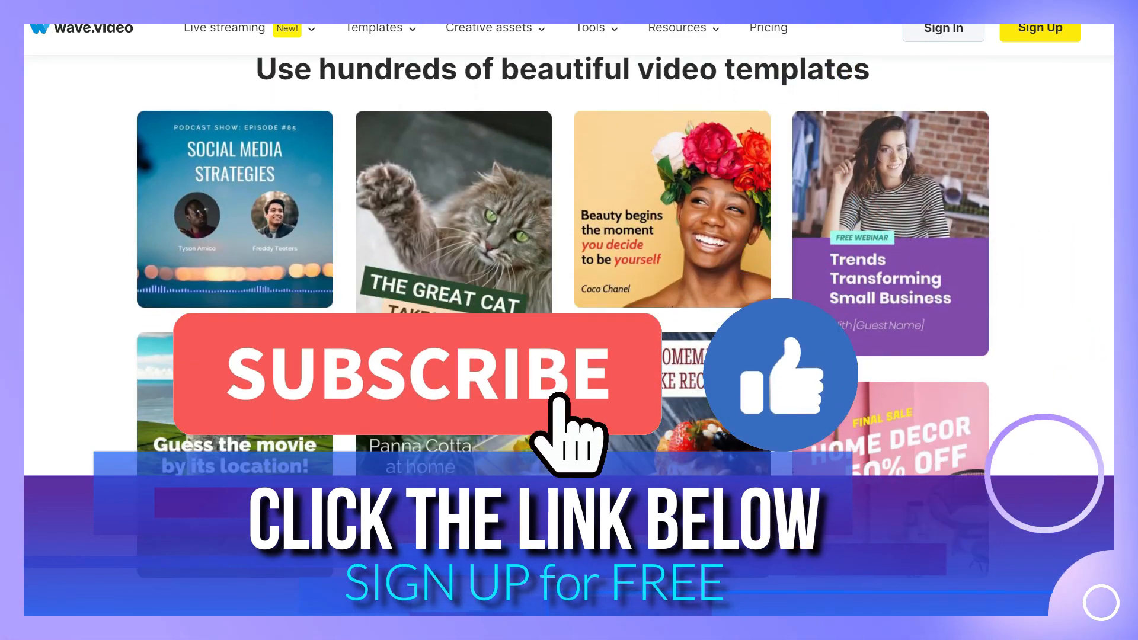